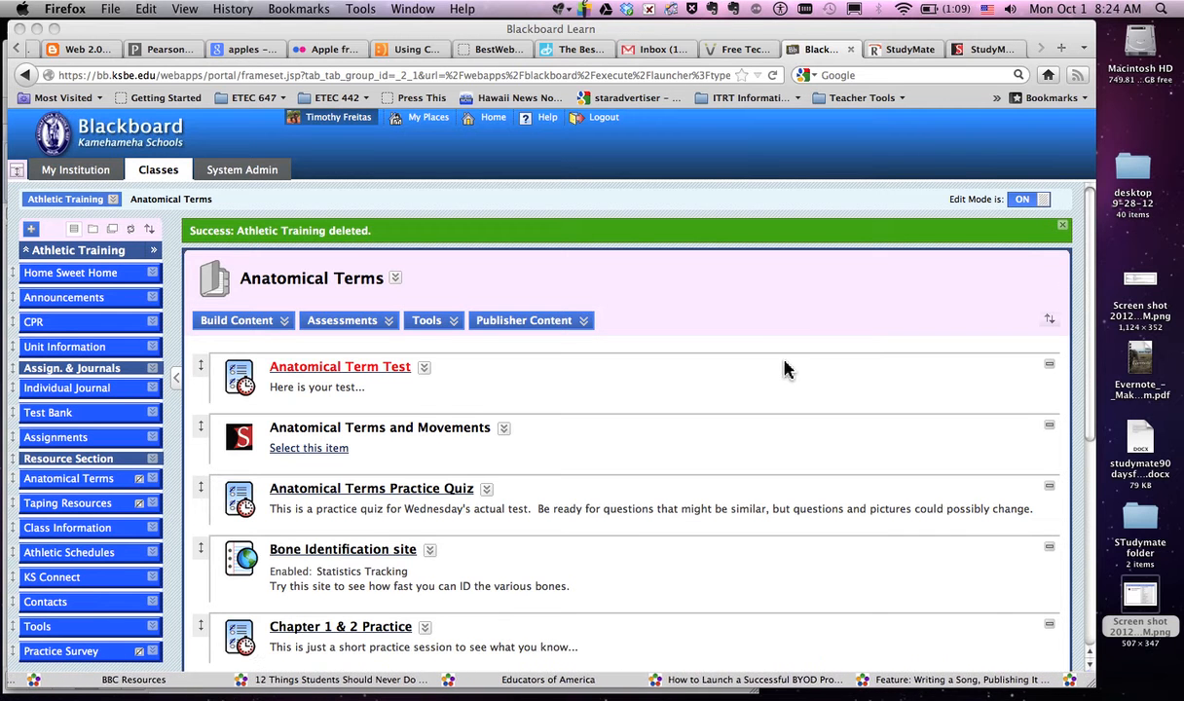
Step: View the Respondus StudyMate product page and the Age of Discovery sample activities page
{"action": "left_click", "coordinate": [896, 49]}
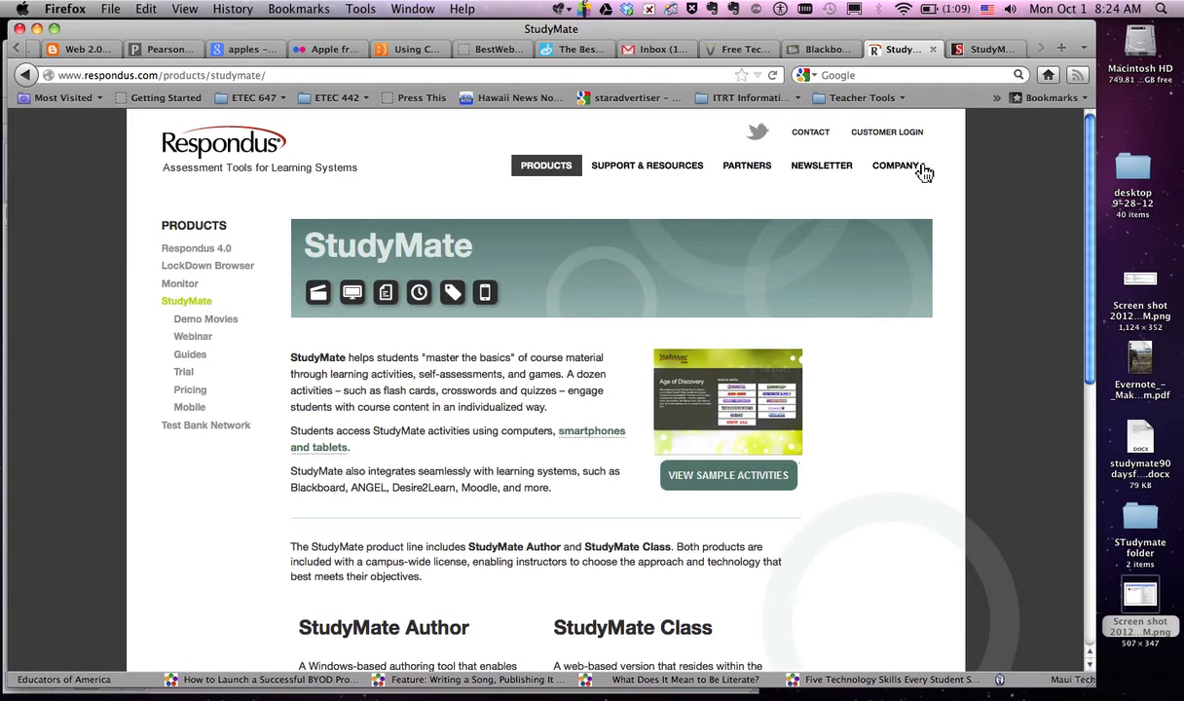
{"action": "left_click", "coordinate": [983, 51]}
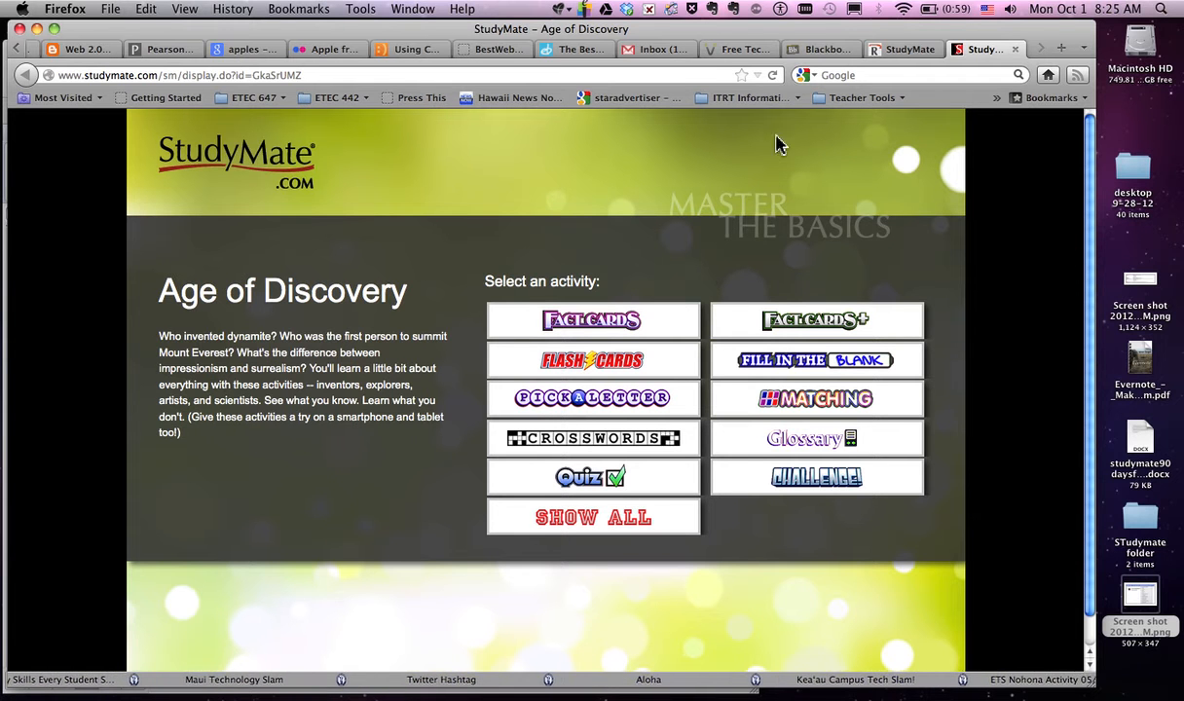
Step: Return to the Athletic Training class and check StudyMate Class in the Tool Availability settings, leaving without changes
{"action": "left_click", "coordinate": [813, 49]}
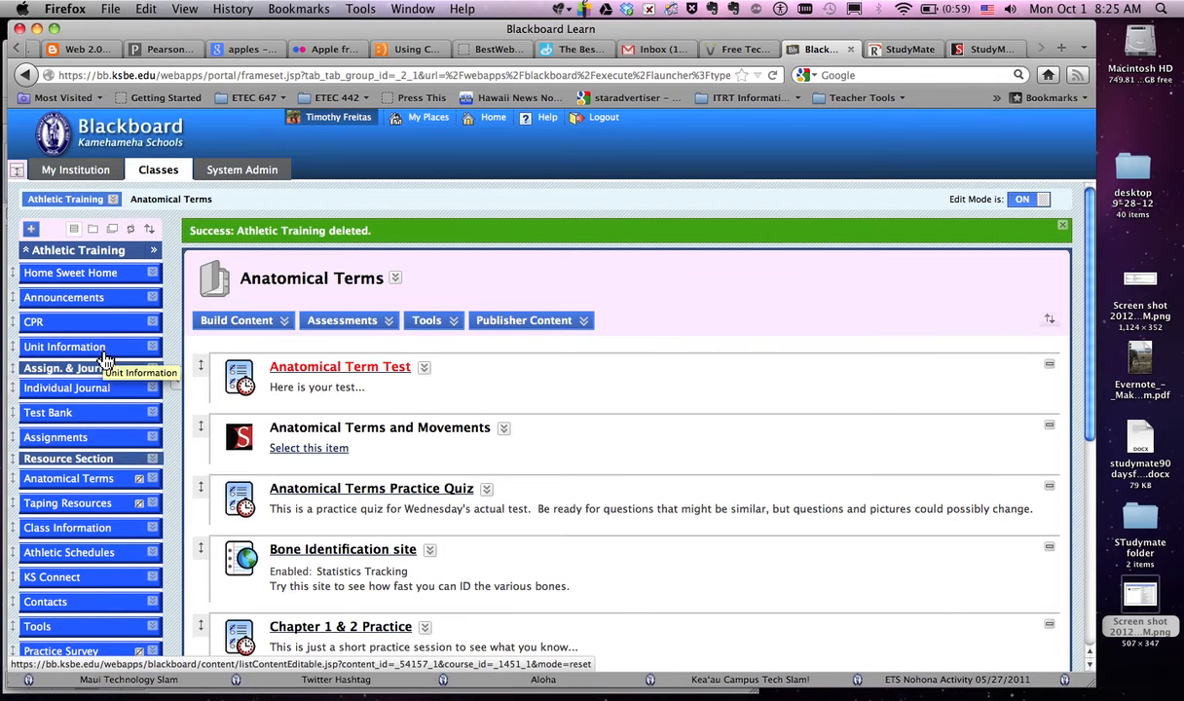
{"action": "scroll", "coordinate": [105, 356], "scroll_direction": "down", "scroll_amount": 10}
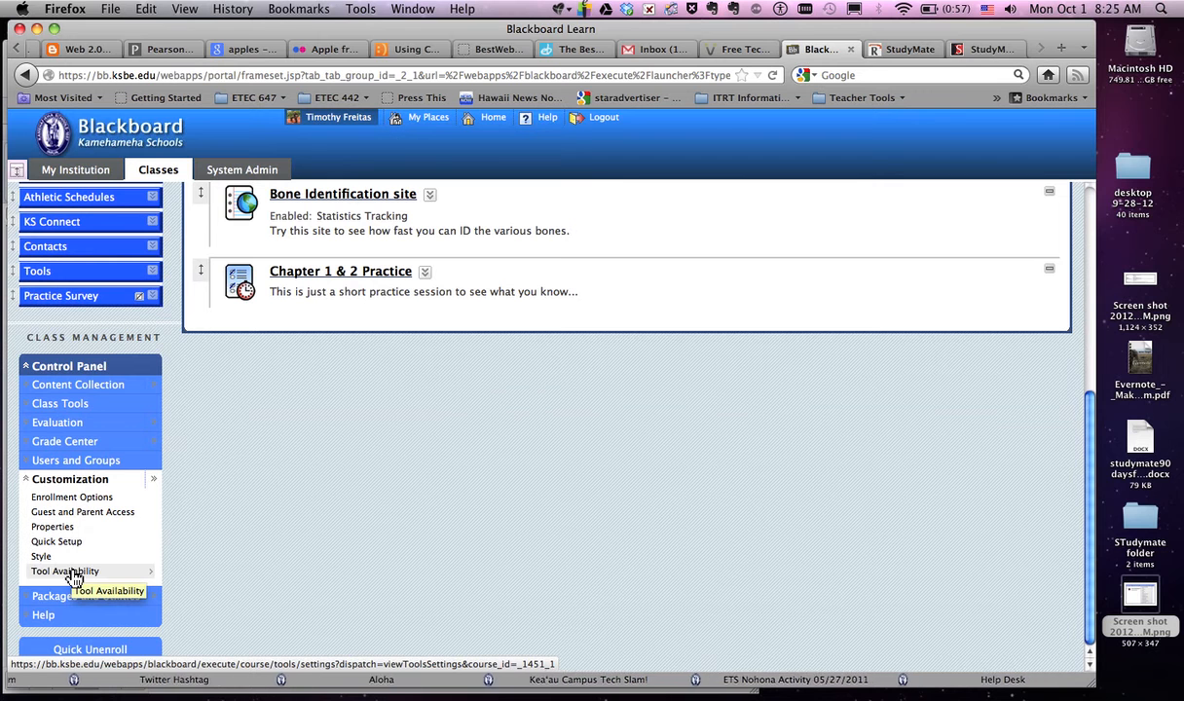
{"action": "left_click", "coordinate": [74, 577]}
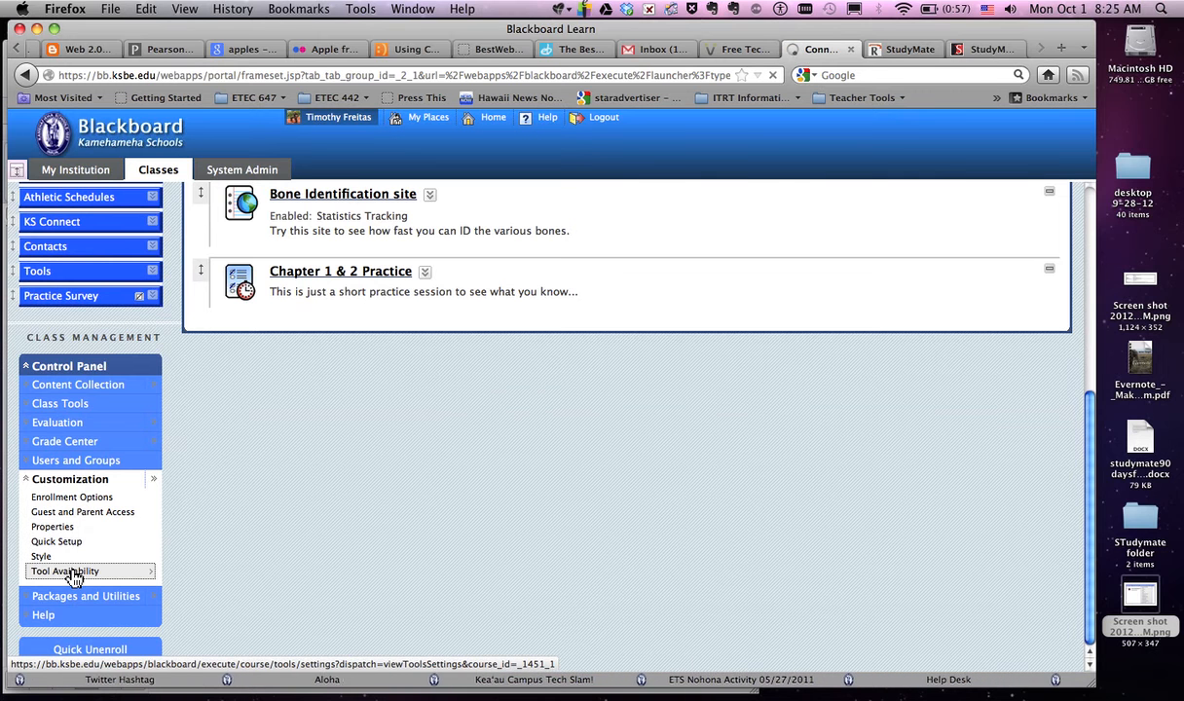
{"action": "scroll", "coordinate": [489, 440], "scroll_direction": "down", "scroll_amount": 3}
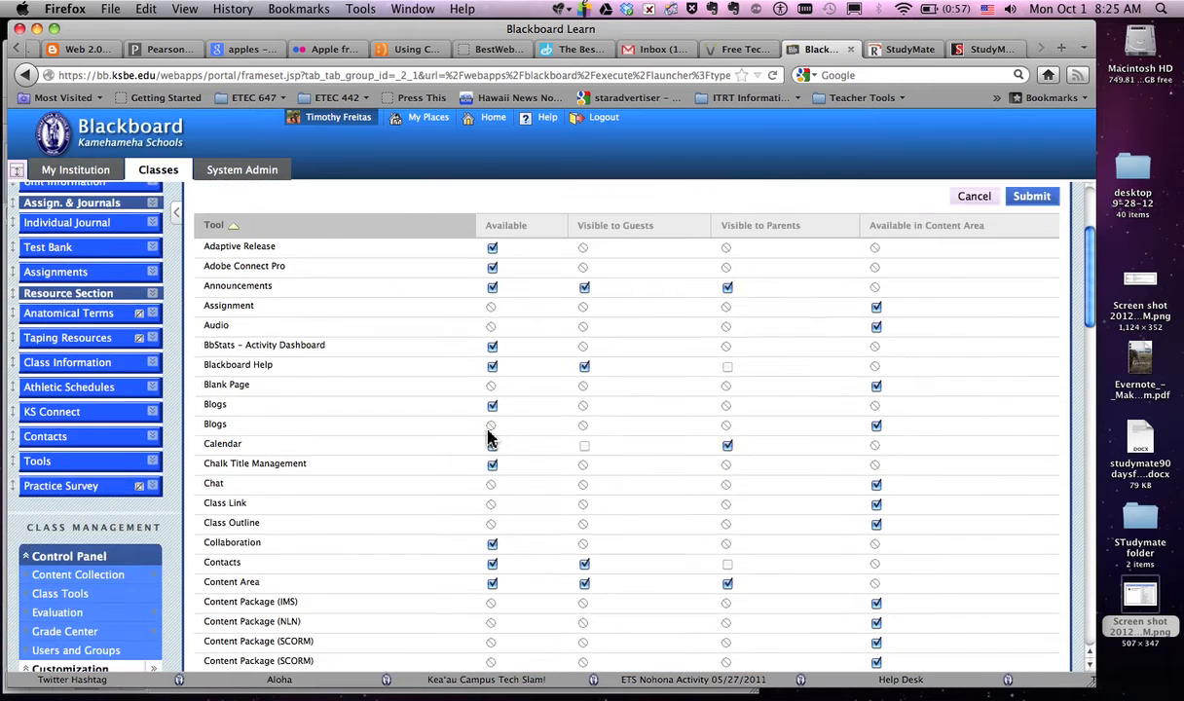
{"action": "scroll", "coordinate": [489, 439], "scroll_direction": "down", "scroll_amount": 15}
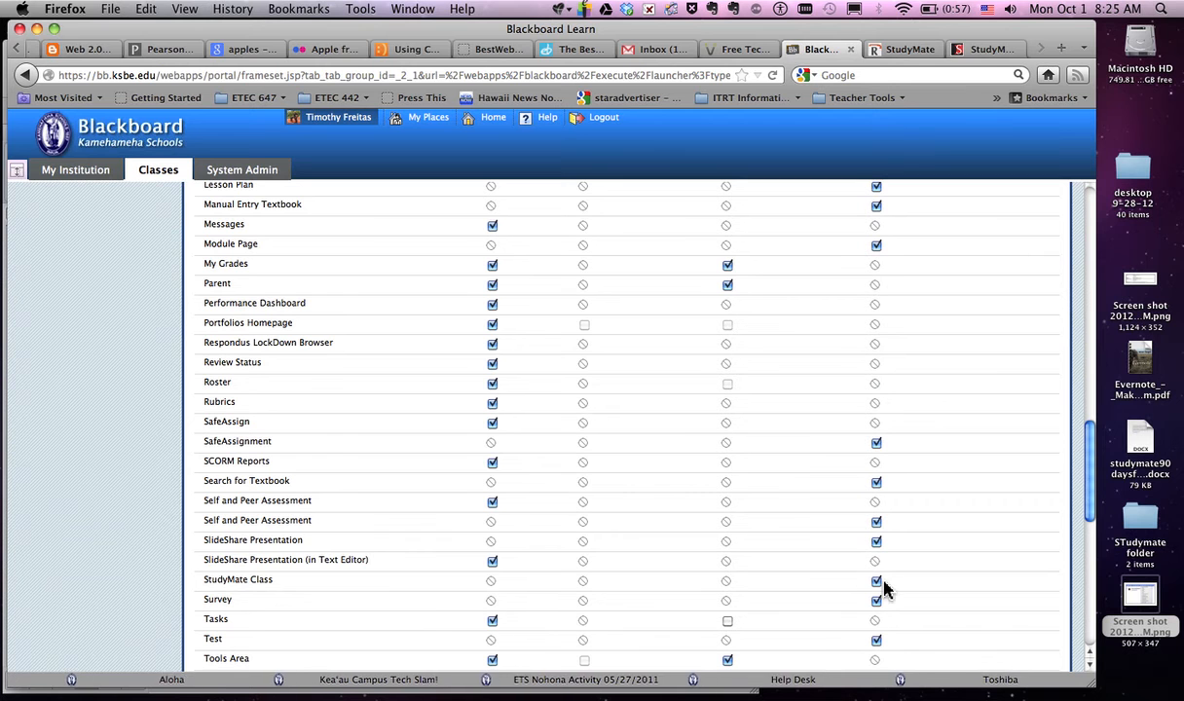
{"action": "scroll", "coordinate": [884, 588], "scroll_direction": "down", "scroll_amount": 10}
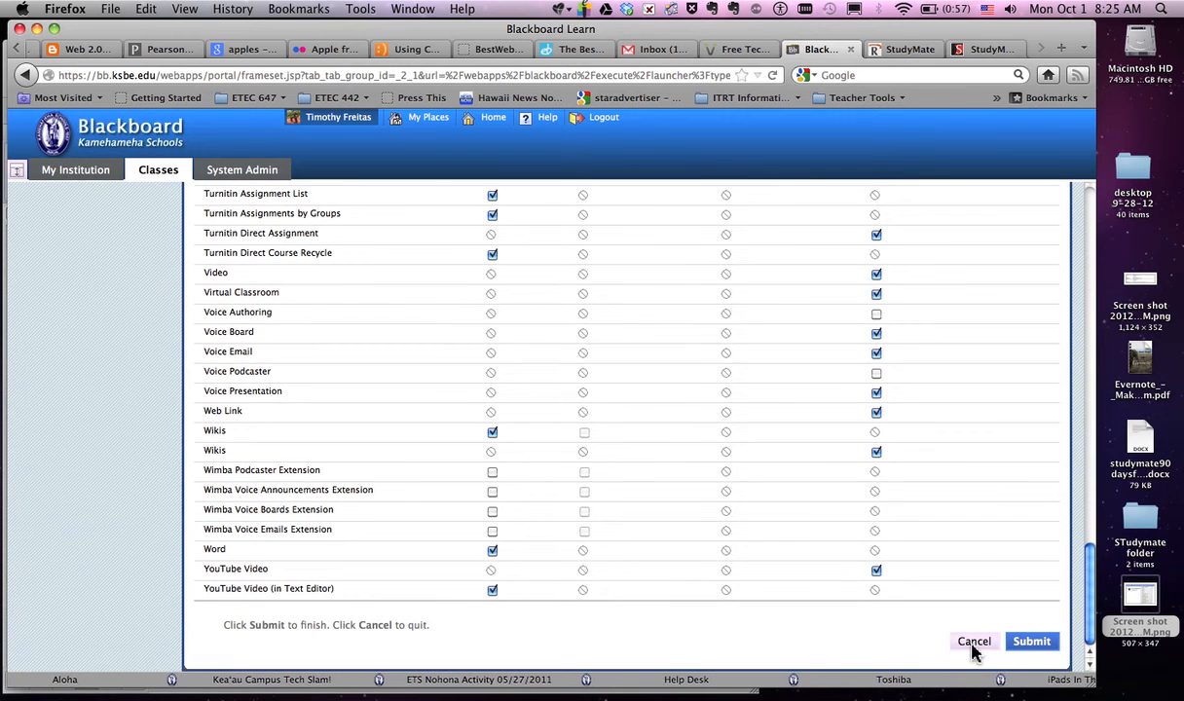
{"action": "left_click", "coordinate": [973, 643]}
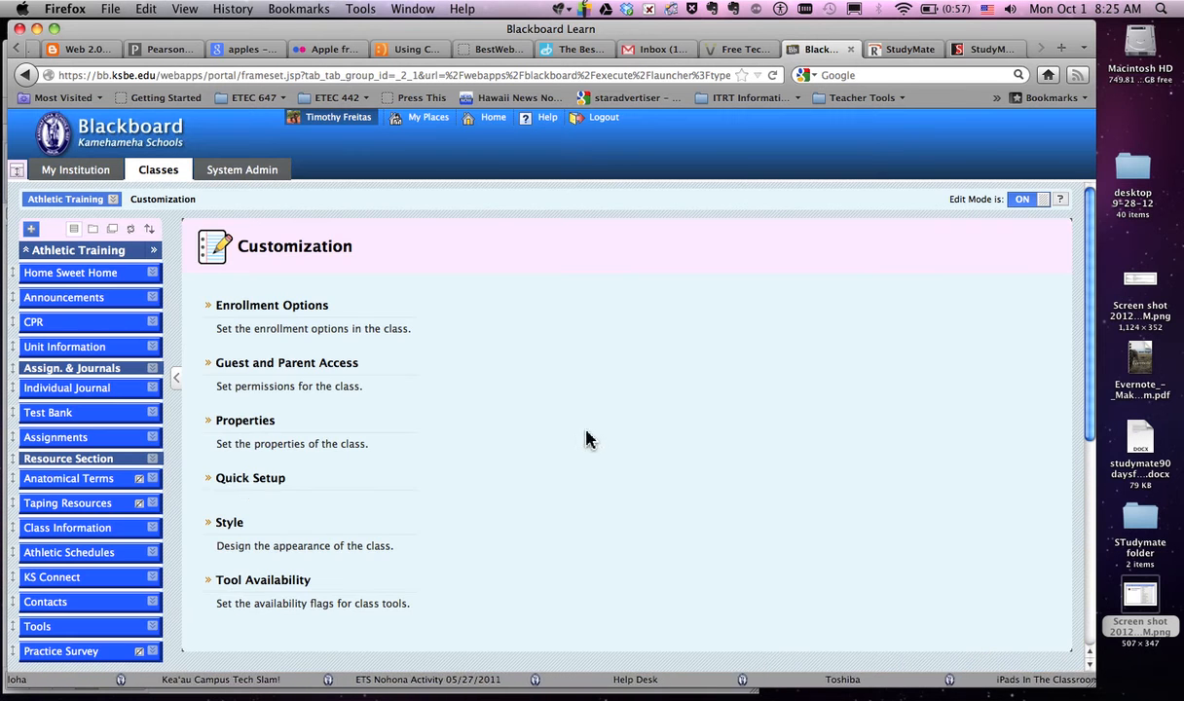
Step: Create a StudyMate Class project titled "Bones" in the Anatomical Terms content area with the default project type and editing rights
{"action": "scroll", "coordinate": [760, 333], "scroll_direction": "down", "scroll_amount": 5}
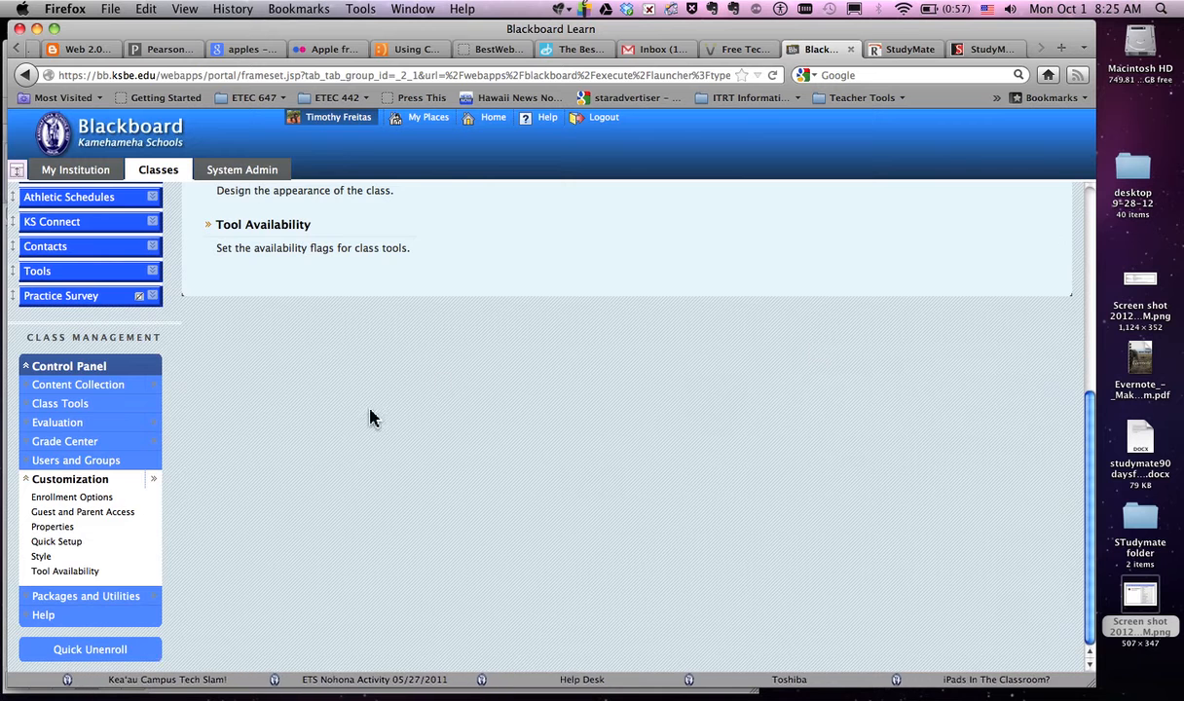
{"action": "scroll", "coordinate": [74, 450], "scroll_direction": "up", "scroll_amount": 5}
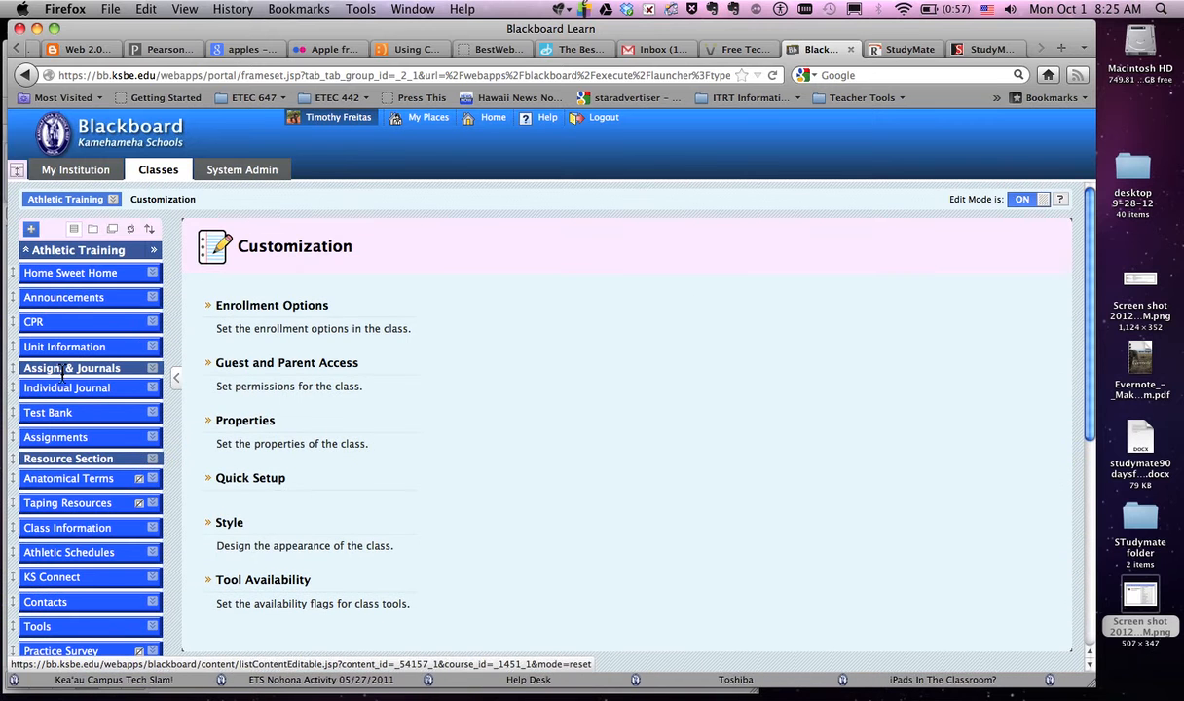
{"action": "left_click", "coordinate": [85, 480]}
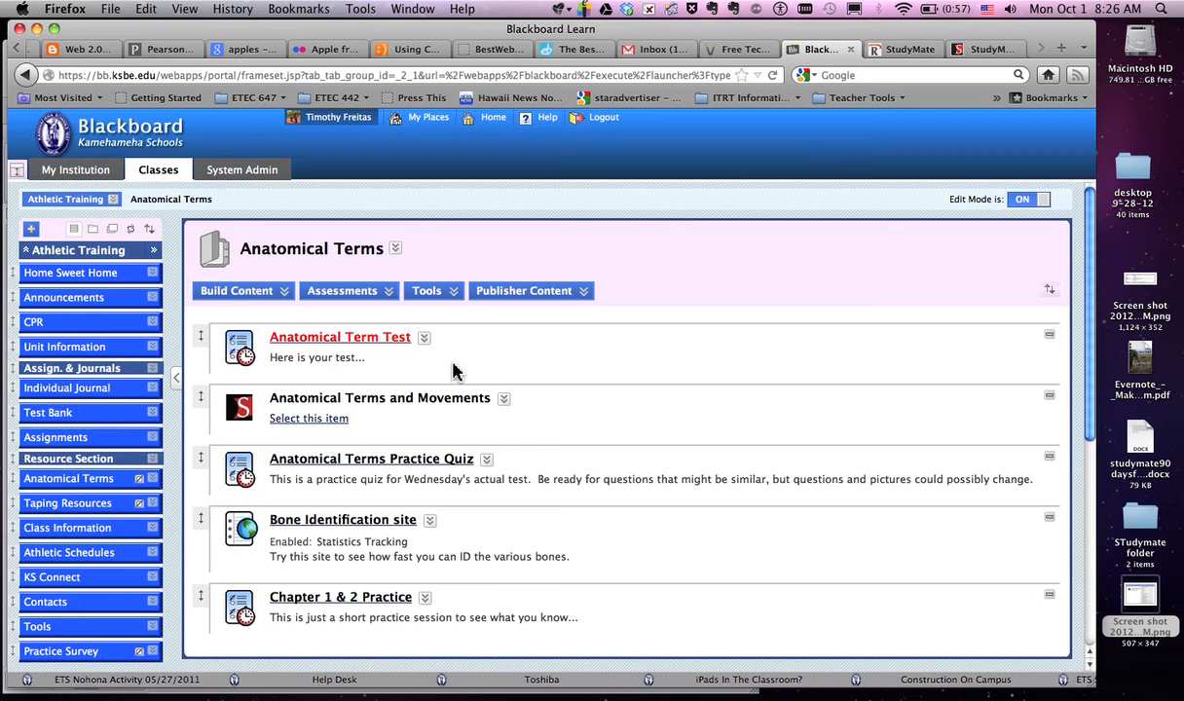
{"action": "left_click", "coordinate": [453, 294]}
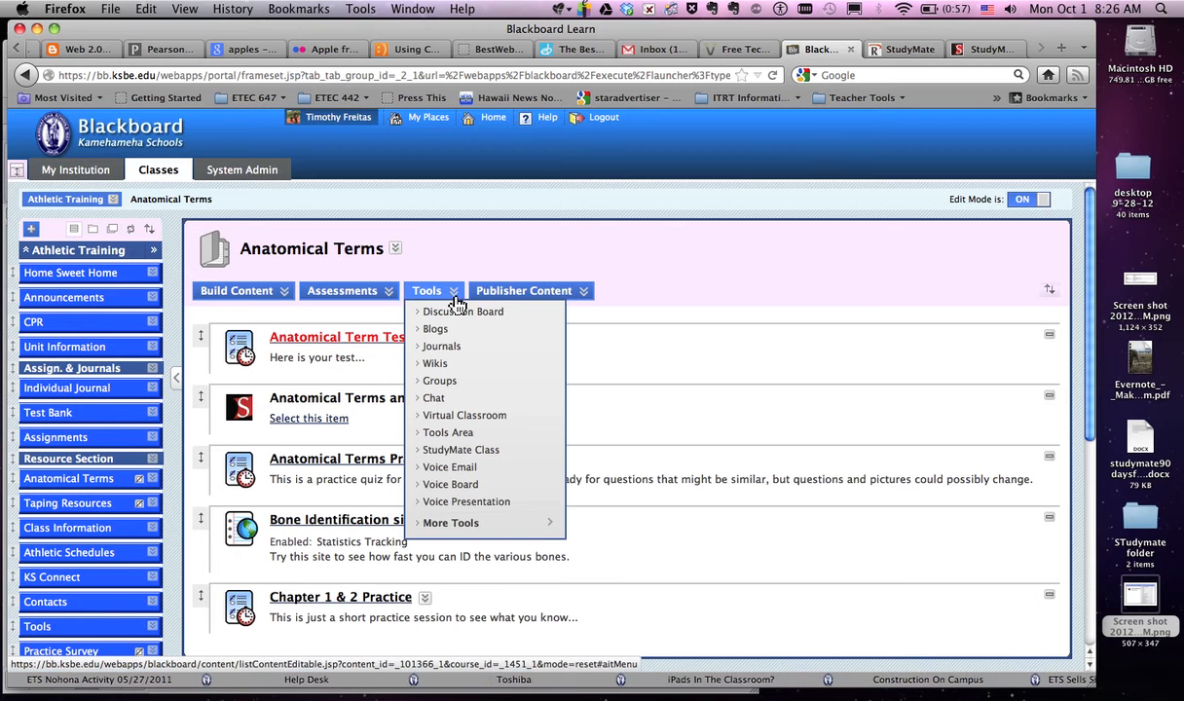
{"action": "left_click", "coordinate": [451, 450]}
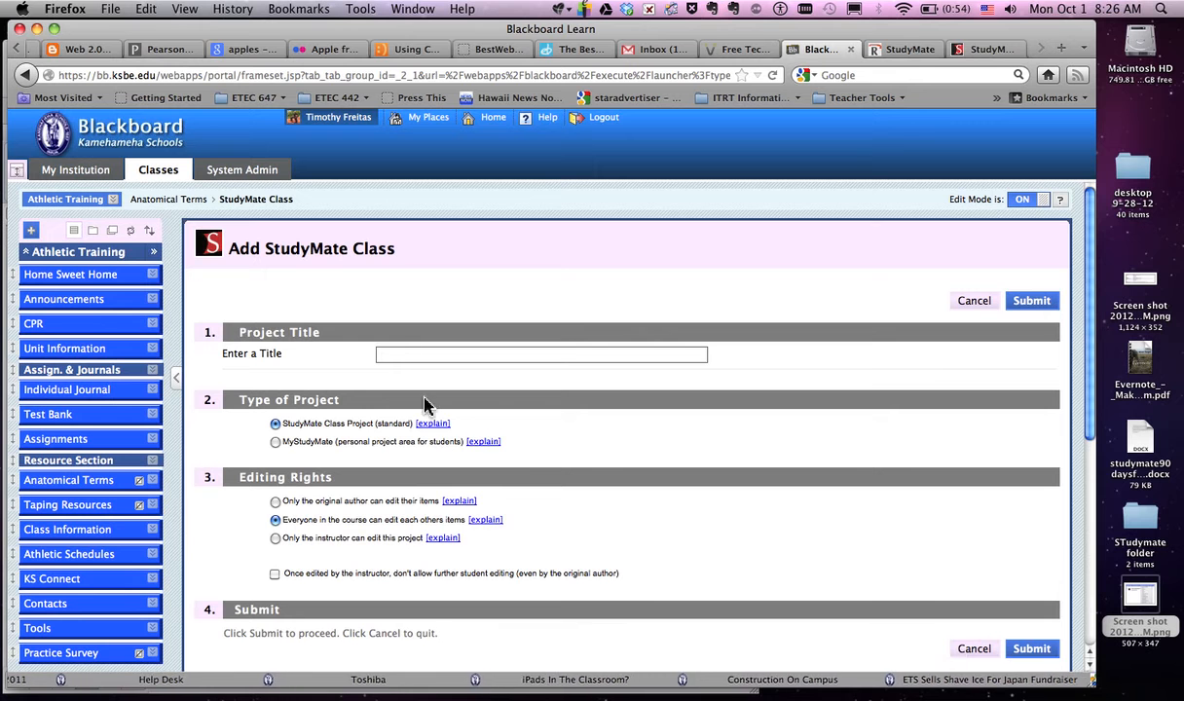
{"action": "left_click", "coordinate": [402, 352]}
{"action": "type", "text": "Bones"}
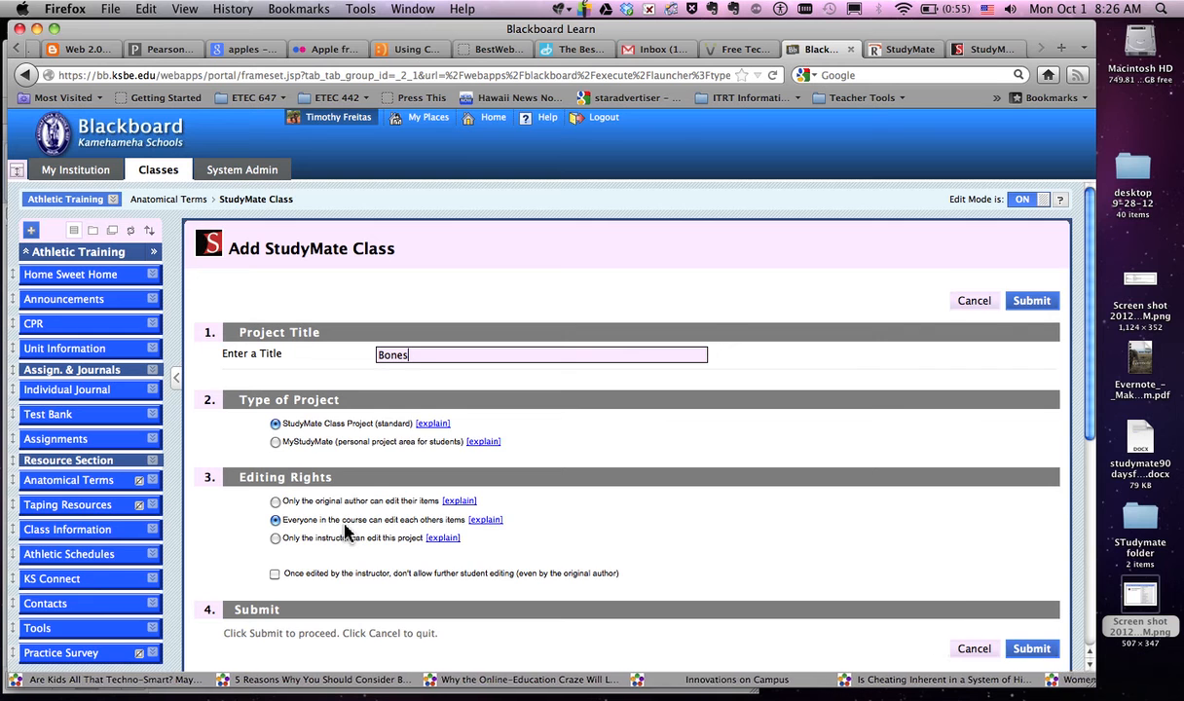
{"action": "scroll", "coordinate": [343, 528], "scroll_direction": "down", "scroll_amount": 1}
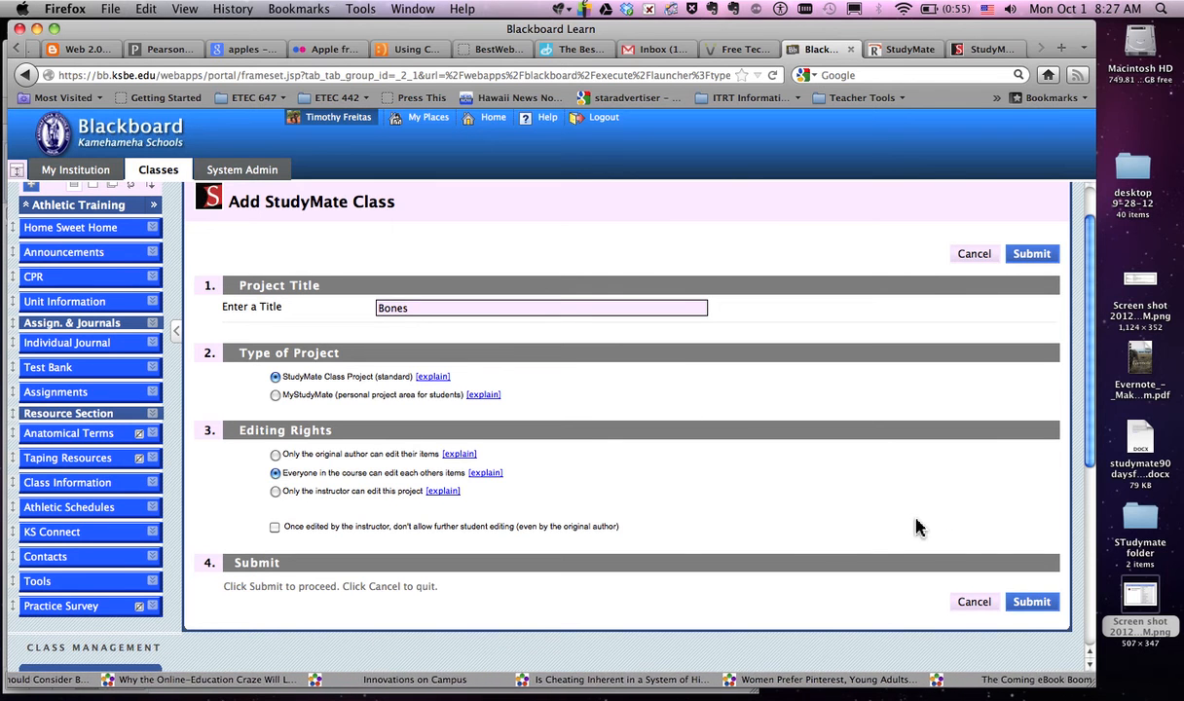
{"action": "left_click", "coordinate": [1031, 604]}
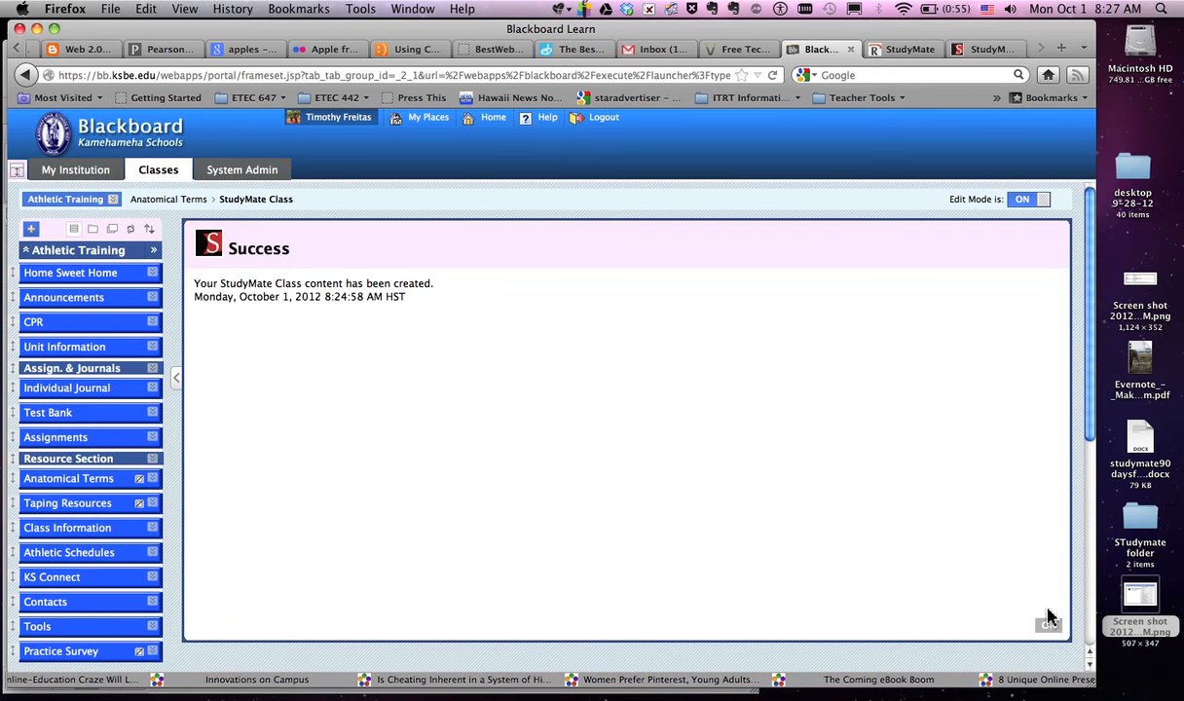
{"action": "left_click", "coordinate": [1048, 624]}
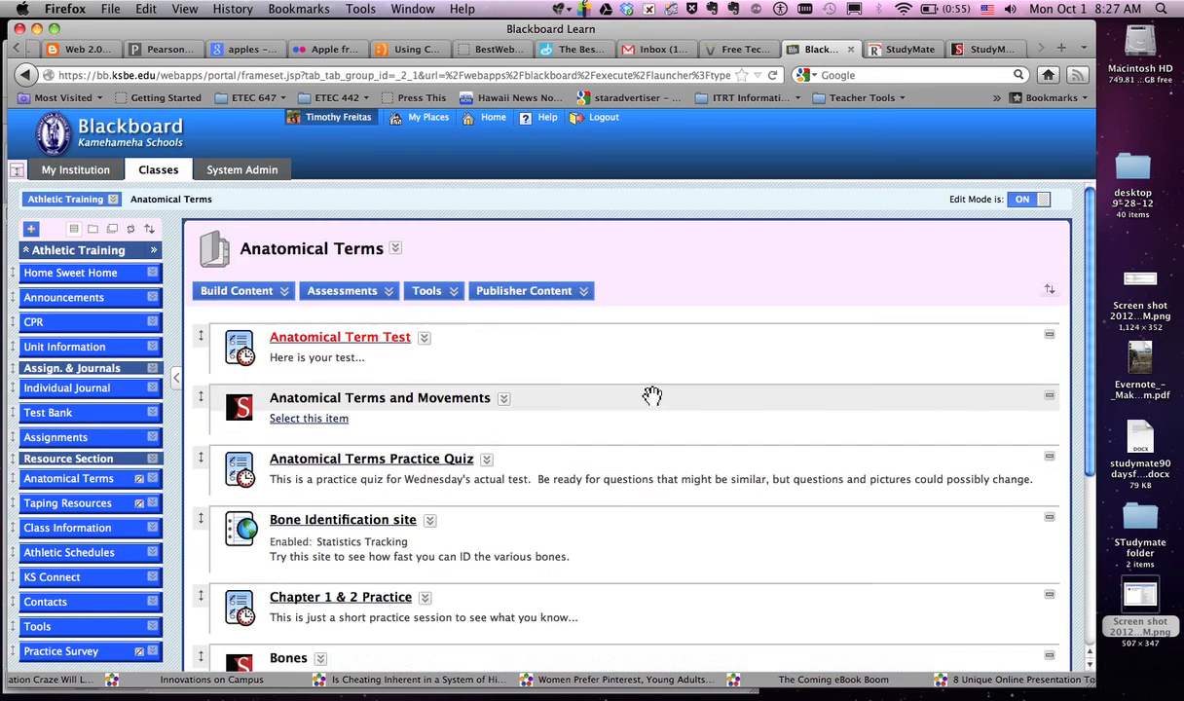
Step: Open the Anatomical Terms and Movements StudyMate project from the Anatomical Terms content area
{"action": "scroll", "coordinate": [653, 402], "scroll_direction": "down", "scroll_amount": 5}
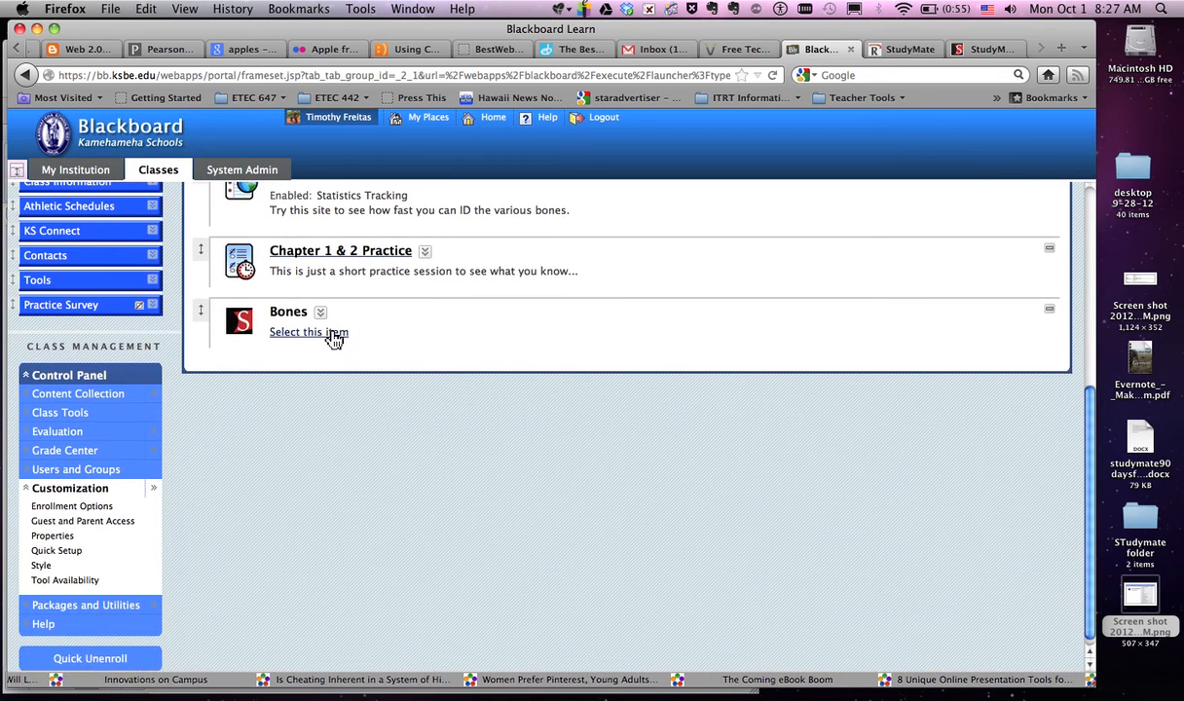
{"action": "scroll", "coordinate": [336, 333], "scroll_direction": "up", "scroll_amount": 6}
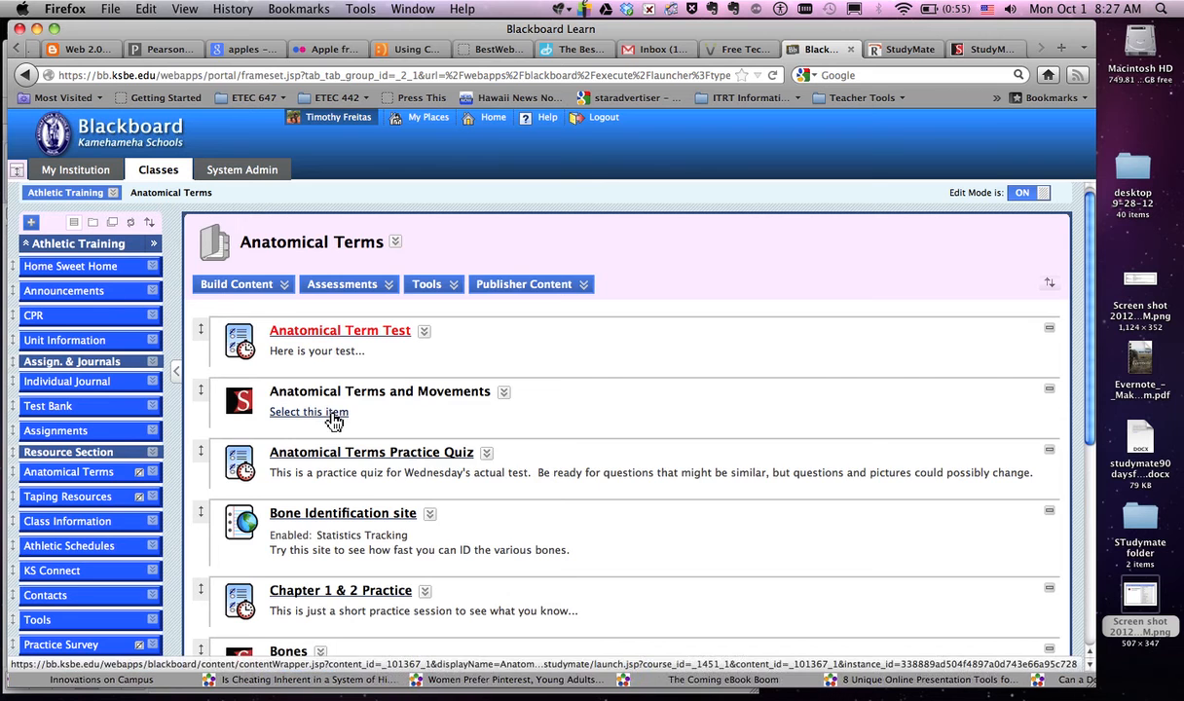
{"action": "left_click", "coordinate": [331, 414]}
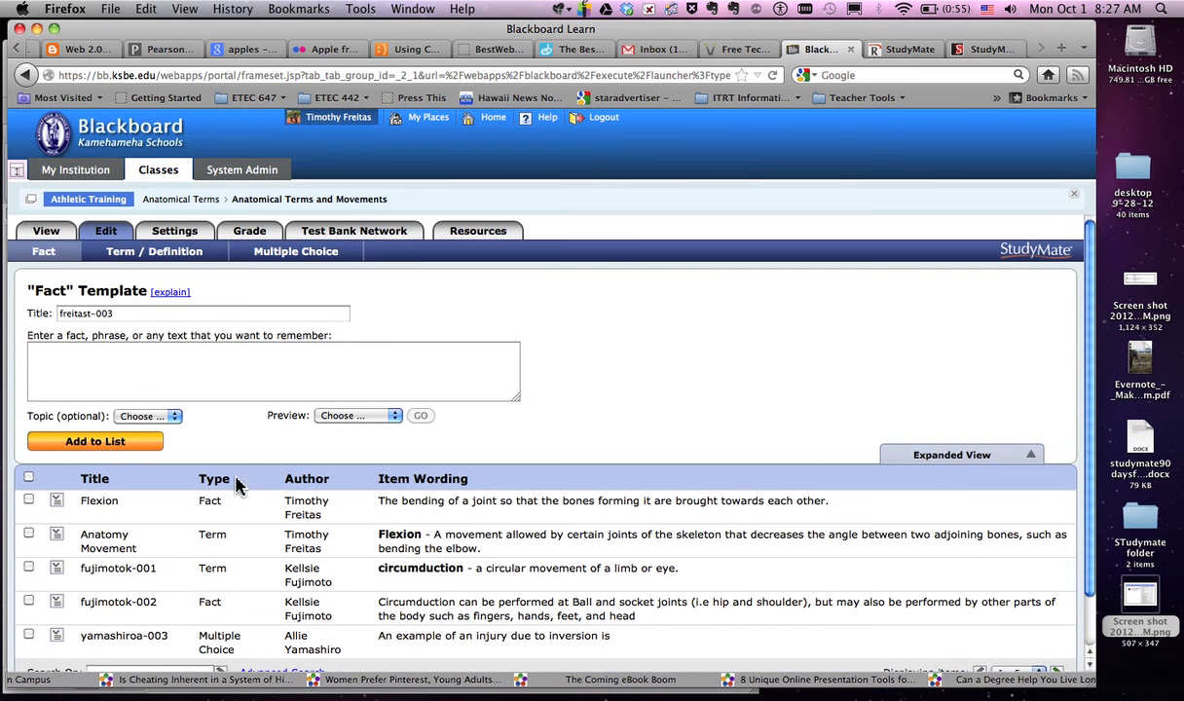
Step: Look through the Fact, Term / Definition and Multiple Choice templates and the options for the Flexion item
{"action": "left_click", "coordinate": [103, 238]}
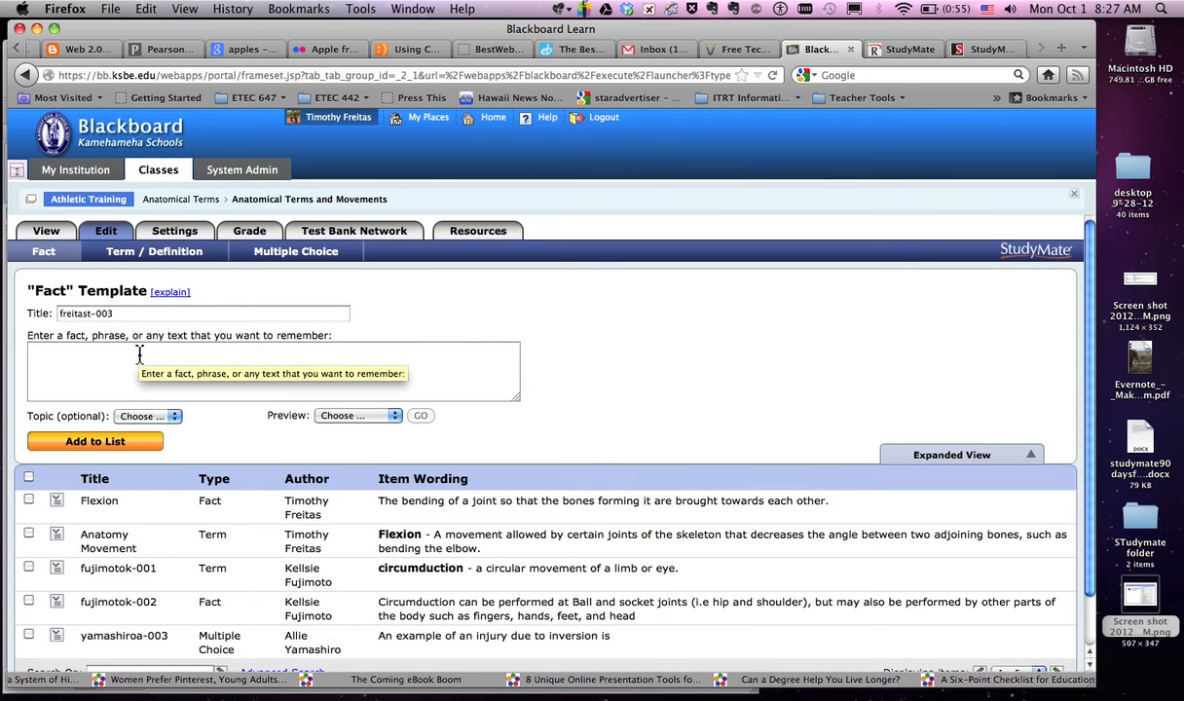
{"action": "left_click", "coordinate": [139, 254]}
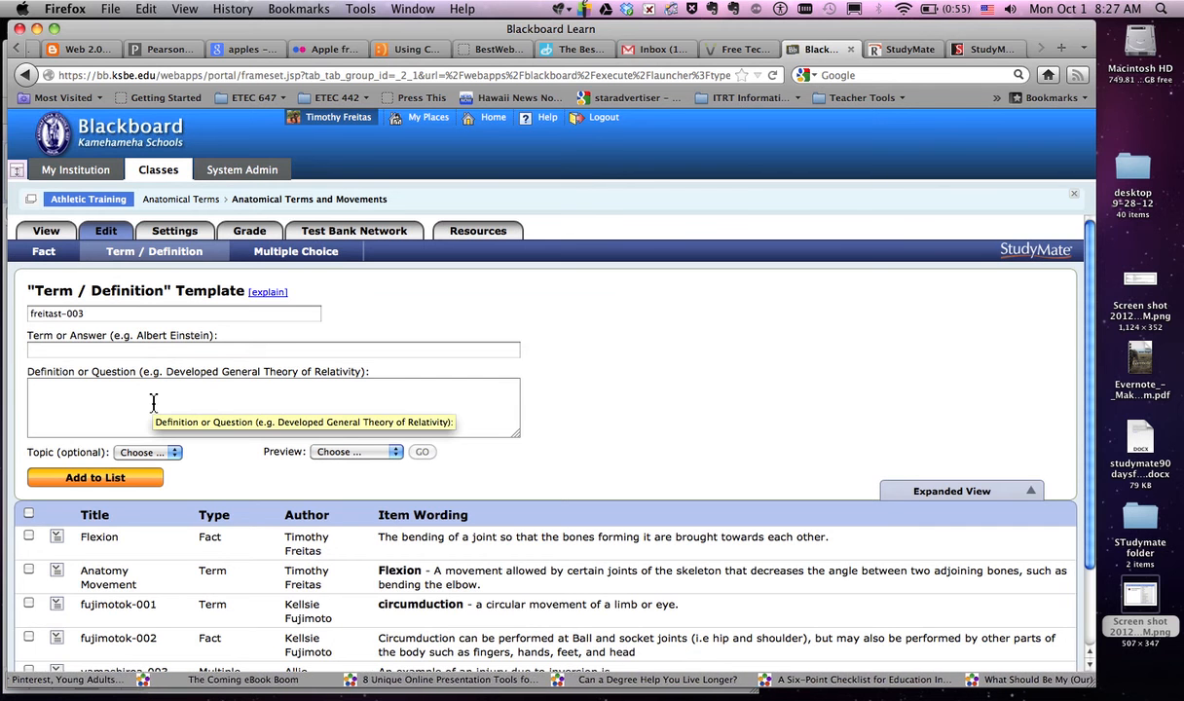
{"action": "left_click", "coordinate": [306, 256]}
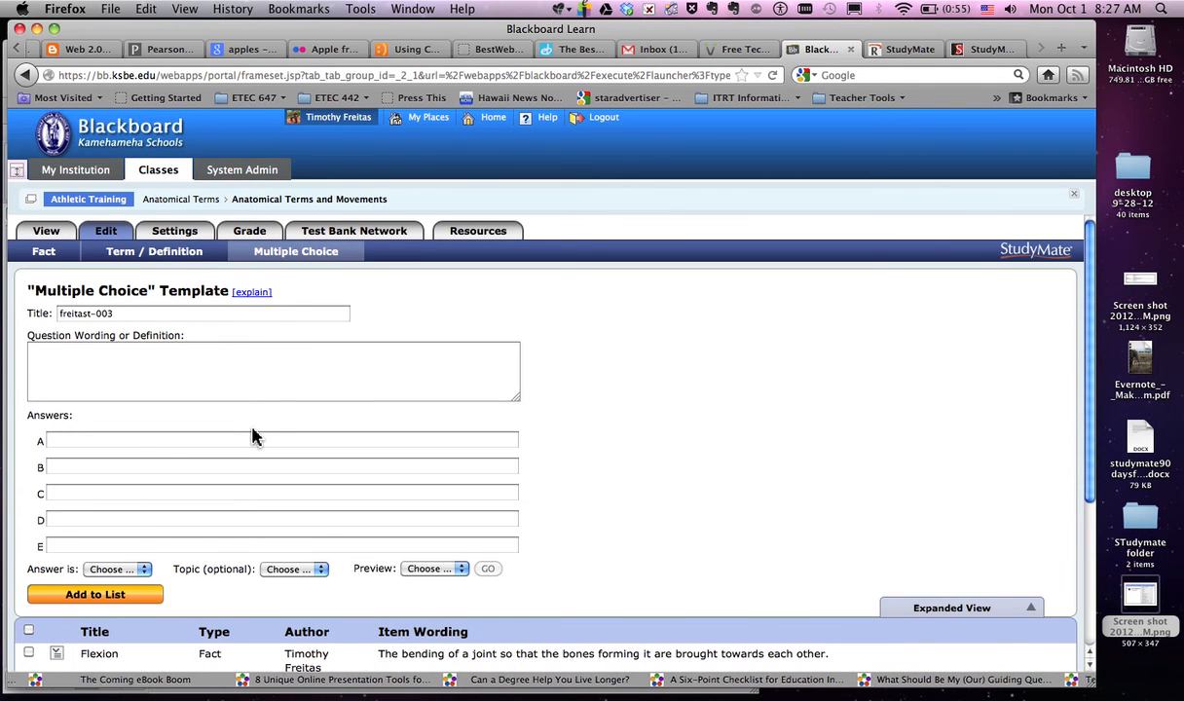
{"action": "left_click", "coordinate": [46, 252]}
{"action": "scroll", "coordinate": [489, 305], "scroll_direction": "down", "scroll_amount": 2}
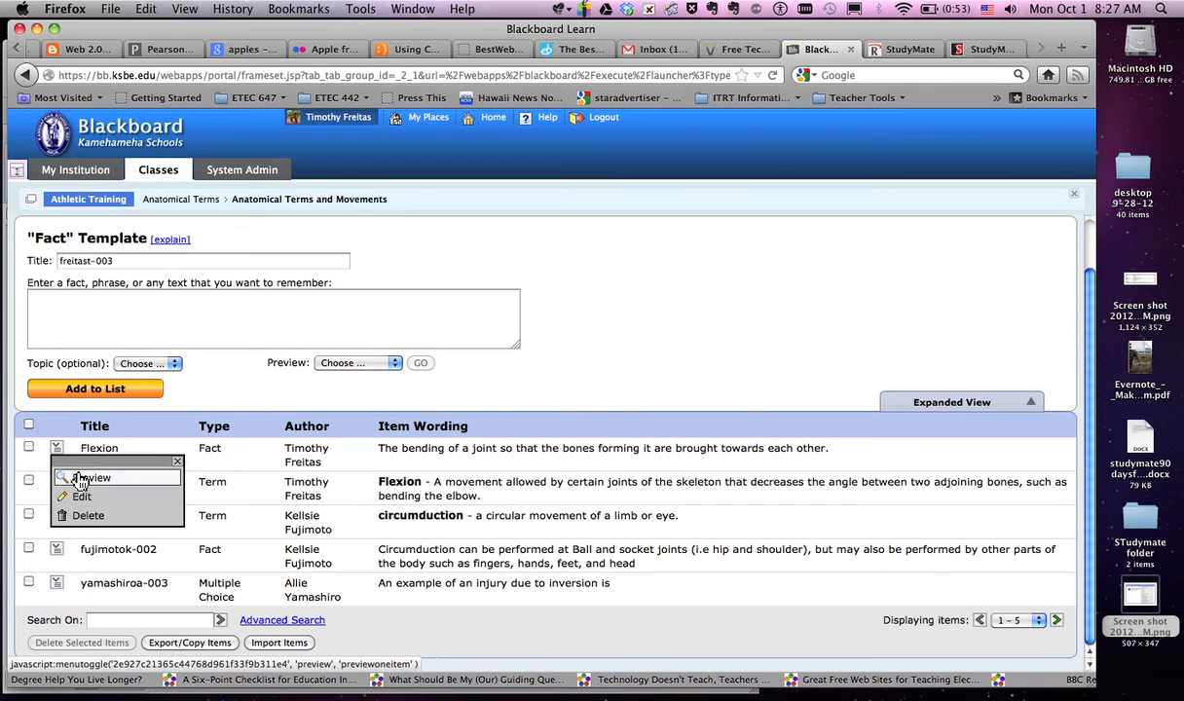
{"action": "left_click", "coordinate": [167, 425]}
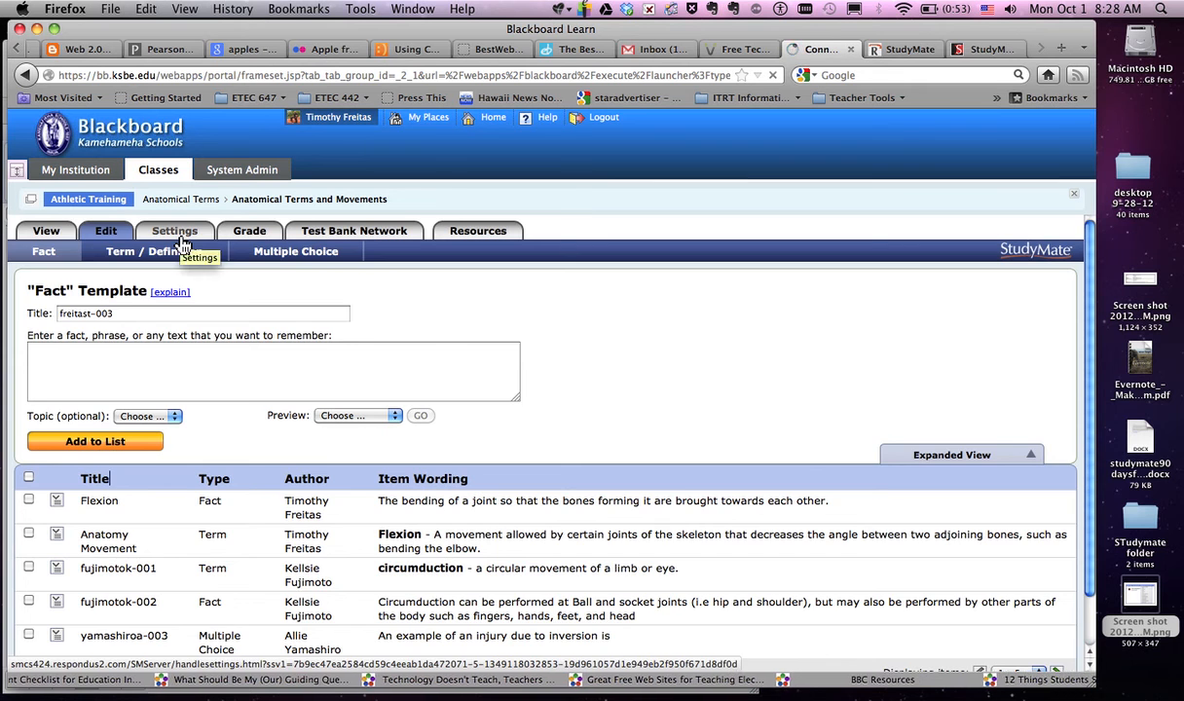
Step: Enable grading in the settings of the Anatomical Terms and Movements project
{"action": "left_click", "coordinate": [178, 244]}
{"action": "scroll", "coordinate": [259, 300], "scroll_direction": "down", "scroll_amount": 1}
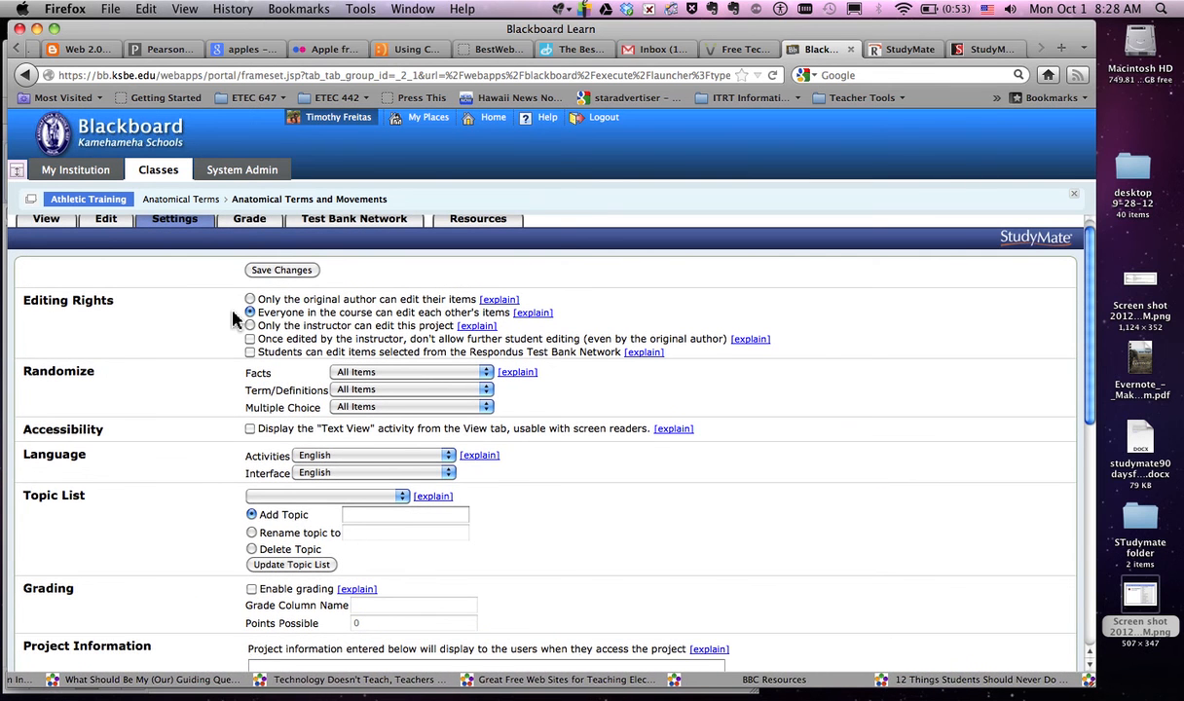
{"action": "scroll", "coordinate": [234, 318], "scroll_direction": "down", "scroll_amount": 3}
{"action": "scroll", "coordinate": [227, 345], "scroll_direction": "down", "scroll_amount": 5}
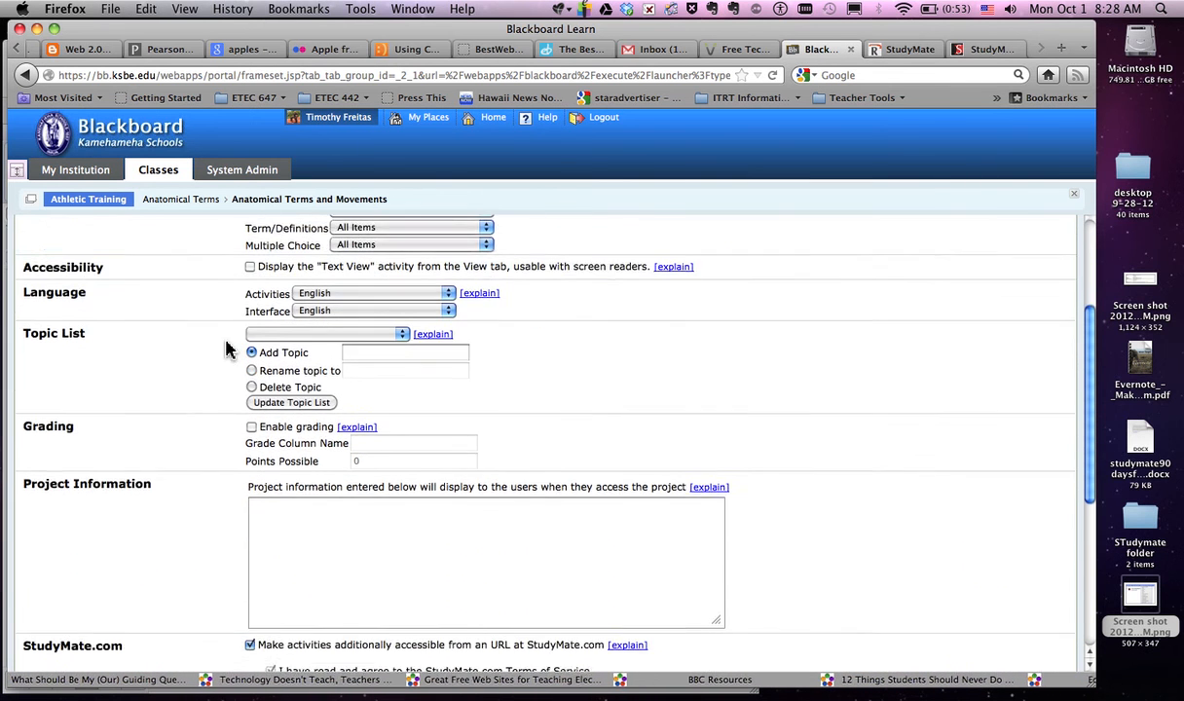
{"action": "scroll", "coordinate": [227, 345], "scroll_direction": "down", "scroll_amount": 5}
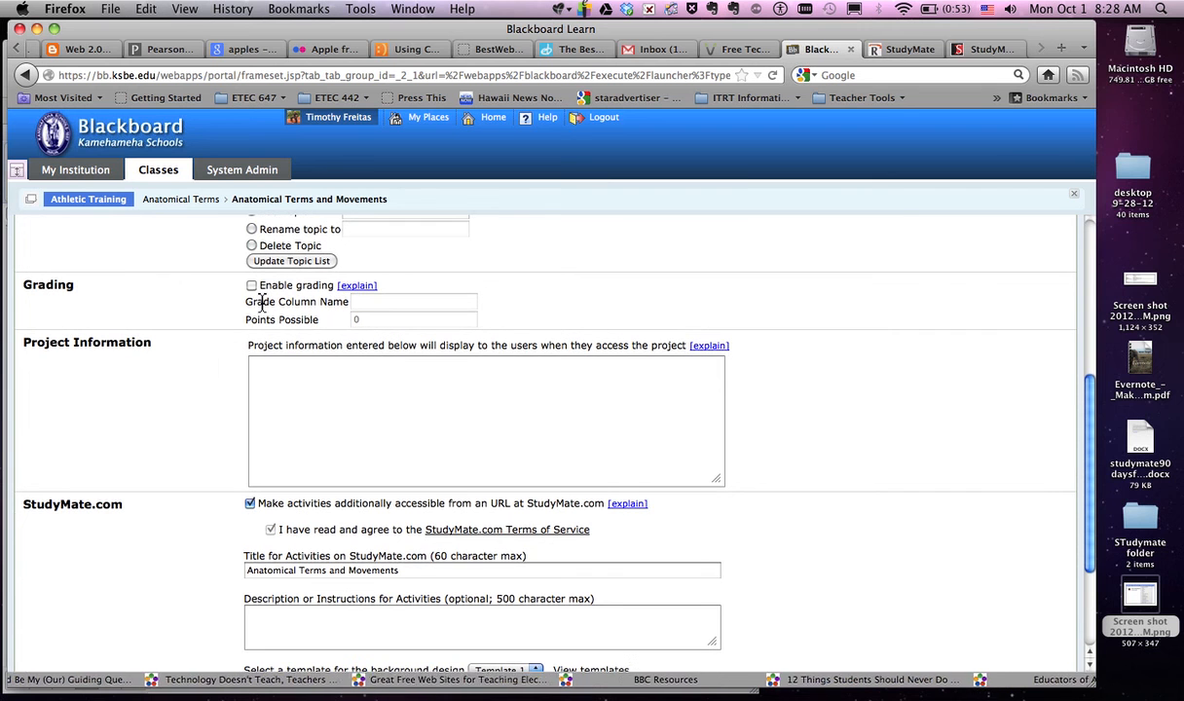
{"action": "left_click", "coordinate": [252, 286]}
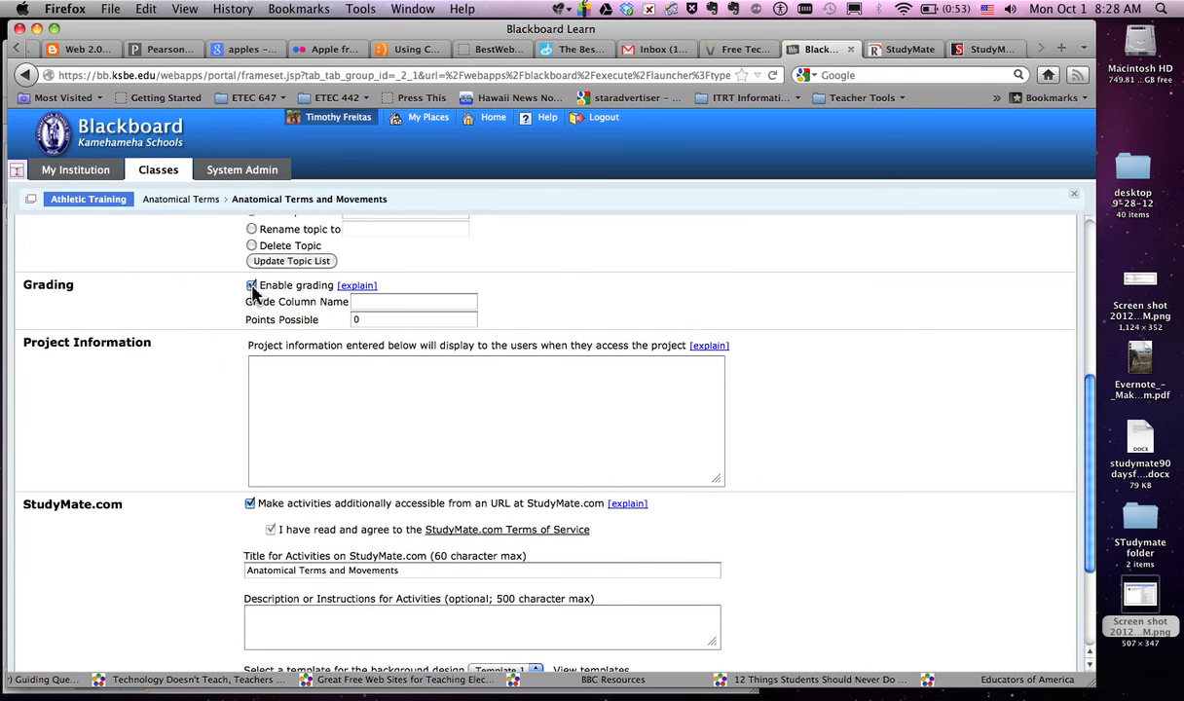
{"action": "left_click", "coordinate": [365, 303]}
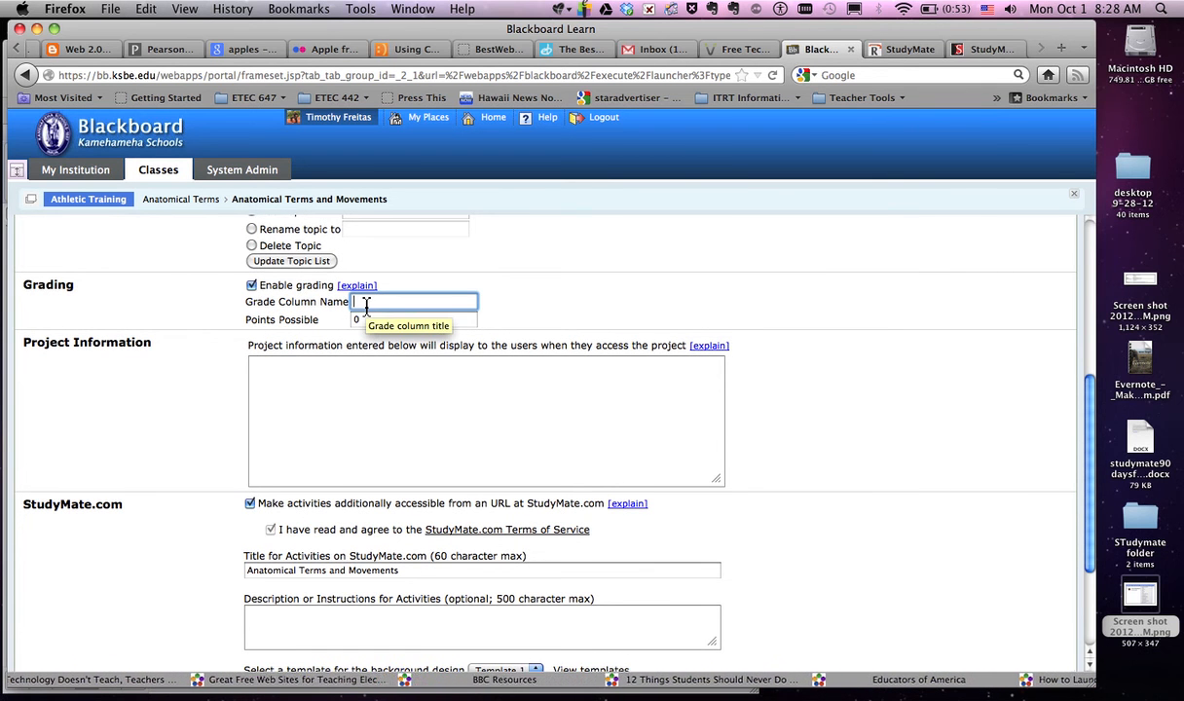
{"action": "left_click", "coordinate": [365, 320]}
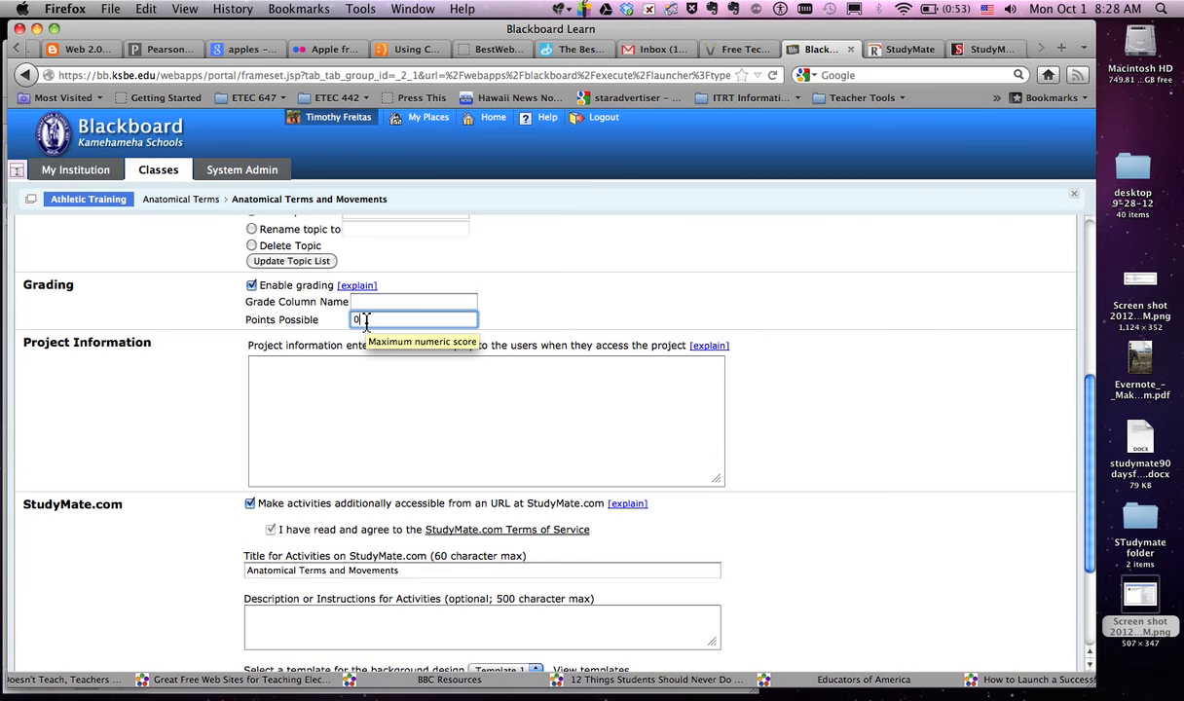
Step: Examine the Project Information and StudyMate.com sections of the project settings, including the sync and public URL options
{"action": "left_click", "coordinate": [304, 367]}
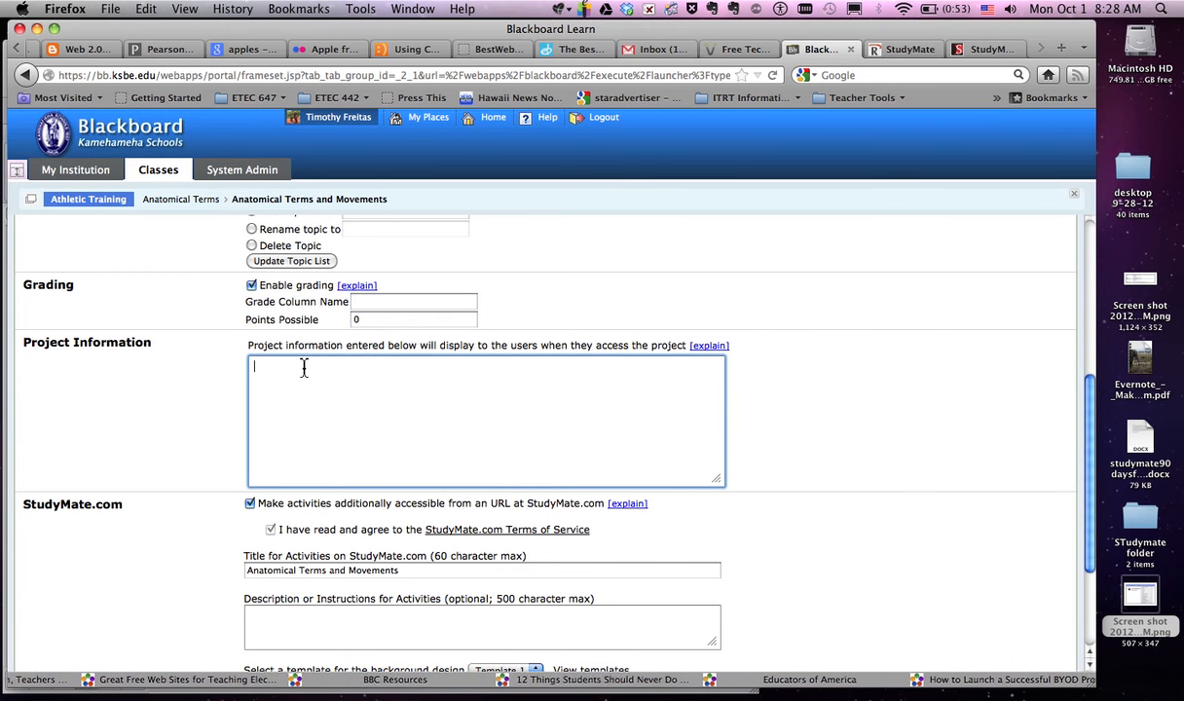
{"action": "scroll", "coordinate": [304, 367], "scroll_direction": "down", "scroll_amount": 1}
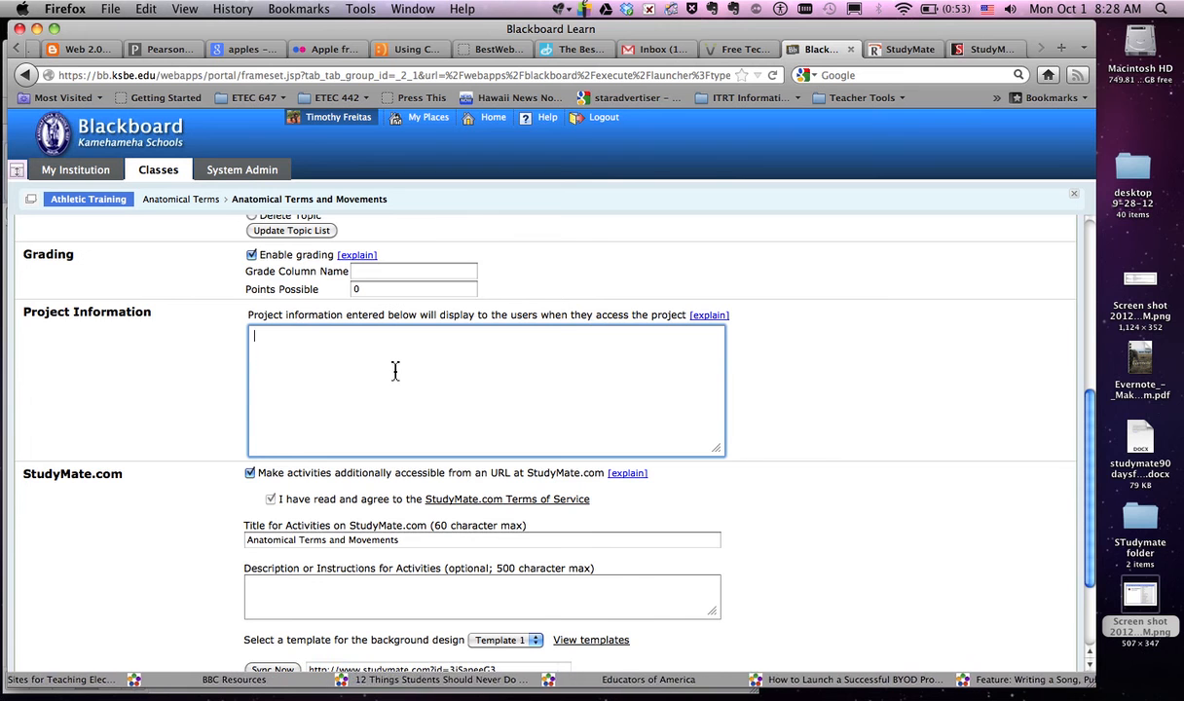
{"action": "scroll", "coordinate": [395, 370], "scroll_direction": "down", "scroll_amount": 4}
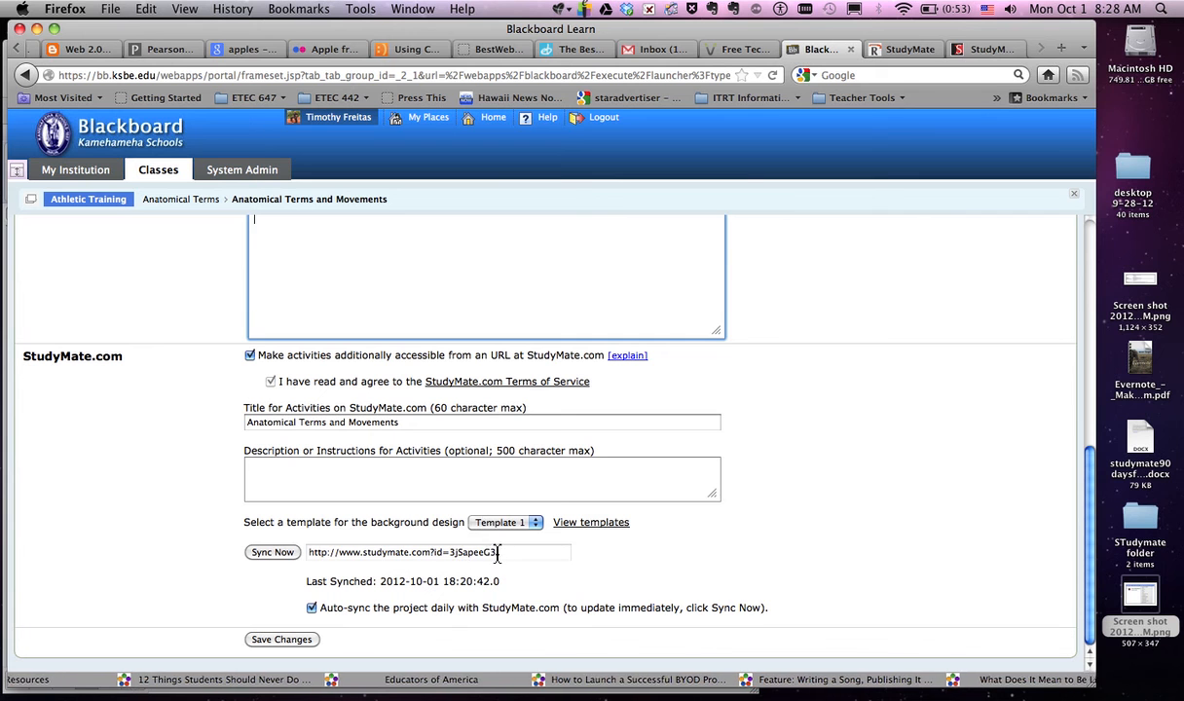
Step: Highlight the project's public StudyMate.com URL, view the Age of Discovery sample activity page, and return to the project settings
{"action": "left_click_drag", "start_coordinate": [502, 552], "coordinate": [283, 552]}
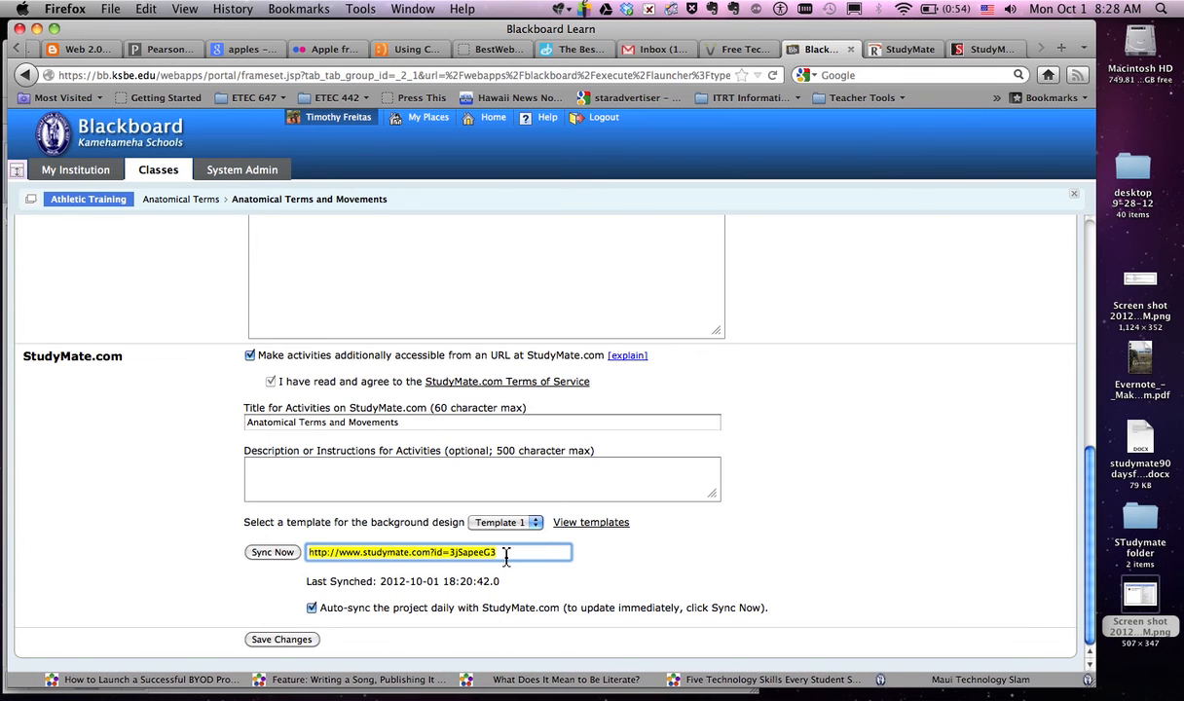
{"action": "left_click", "coordinate": [978, 48]}
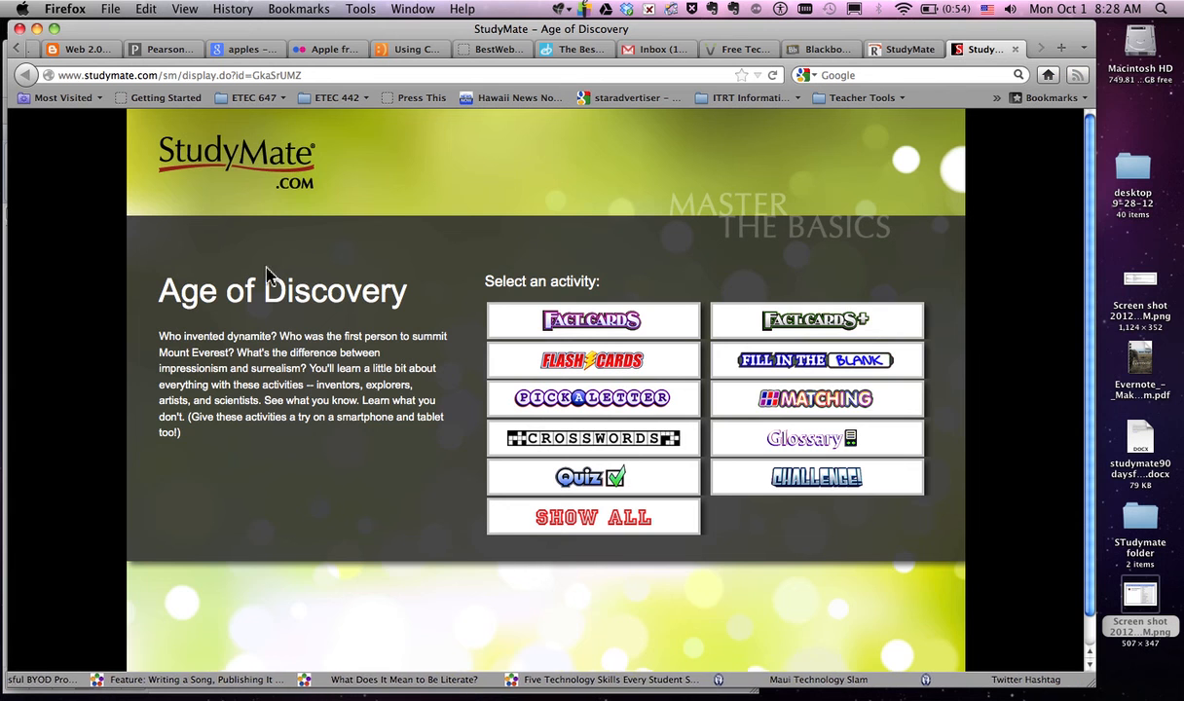
{"action": "left_click", "coordinate": [816, 50]}
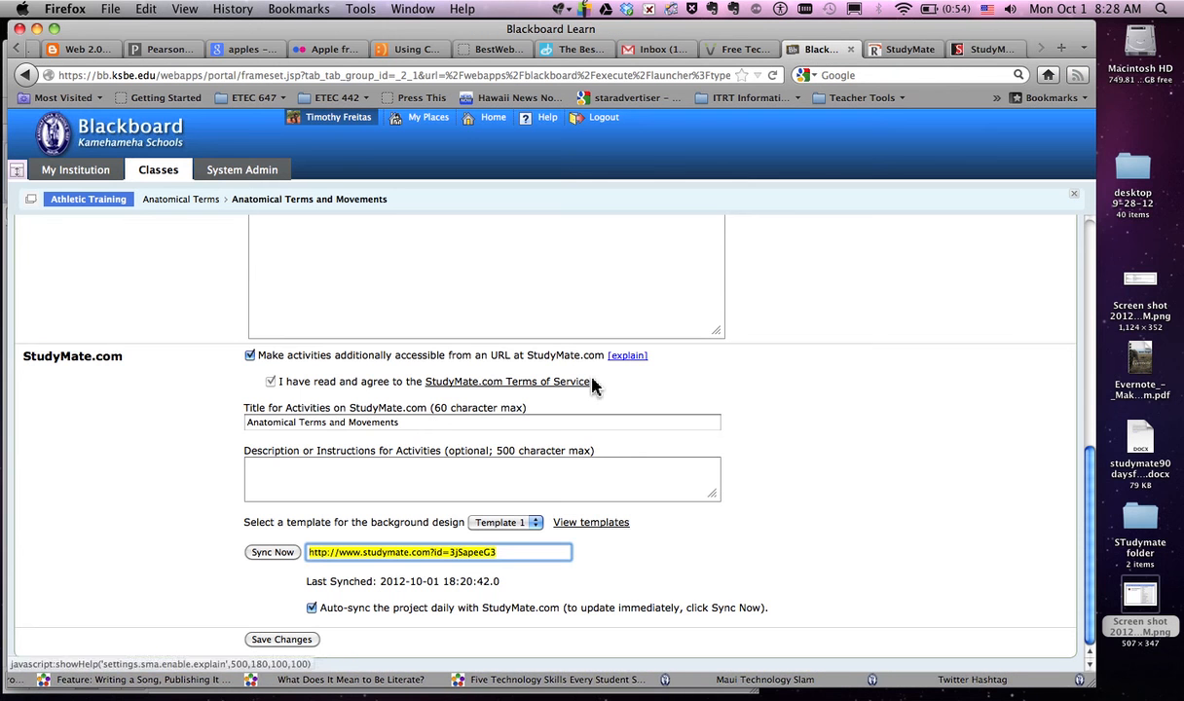
Step: Switch the StudyMate.com URL access and the Terms of Service agreement off and back on
{"action": "scroll", "coordinate": [312, 481], "scroll_direction": "up", "scroll_amount": 3}
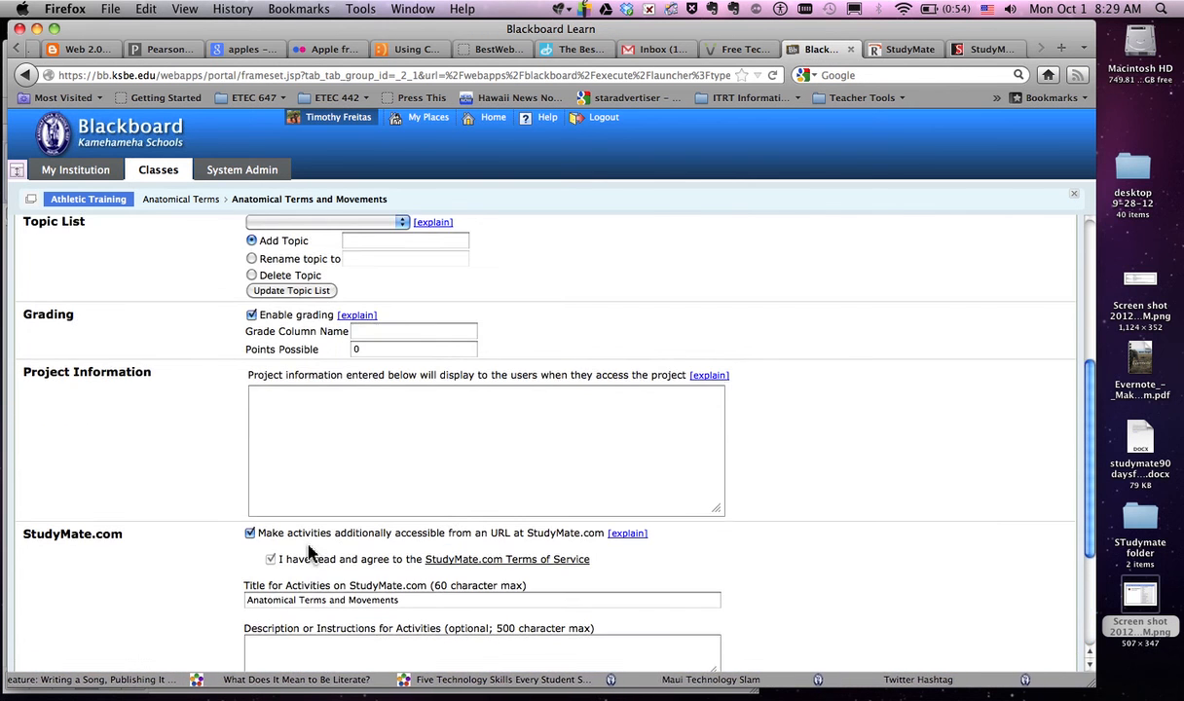
{"action": "scroll", "coordinate": [310, 552], "scroll_direction": "down", "scroll_amount": 2}
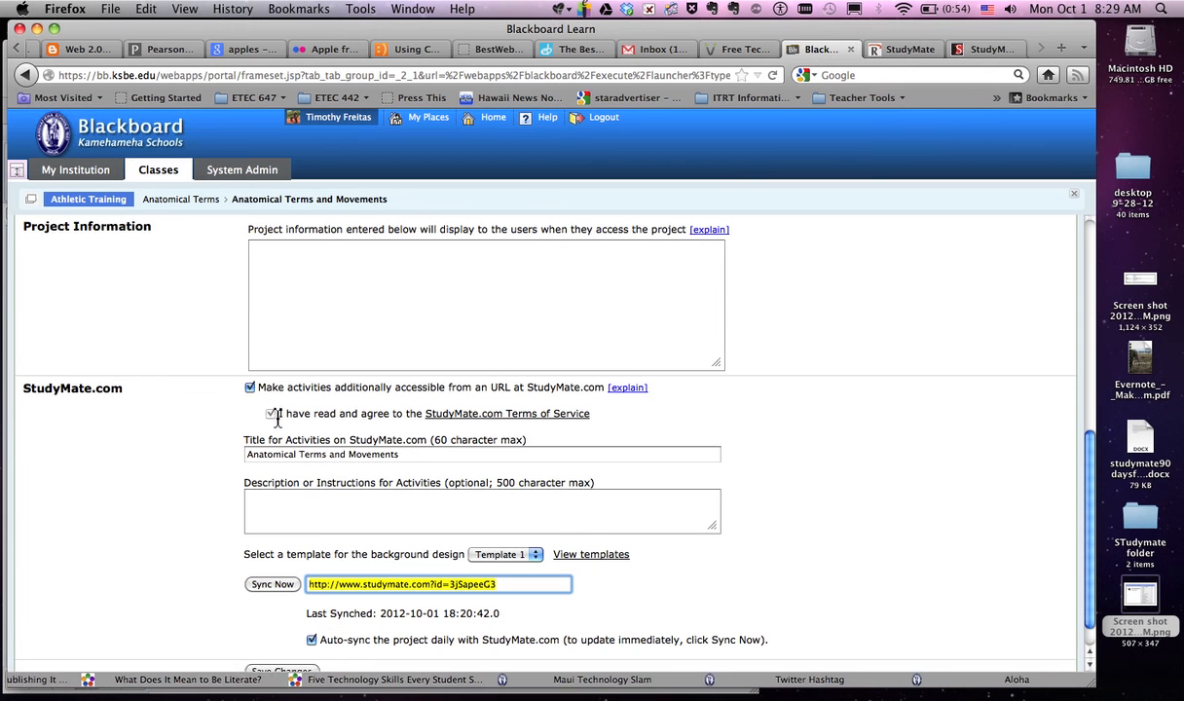
{"action": "left_click", "coordinate": [250, 388]}
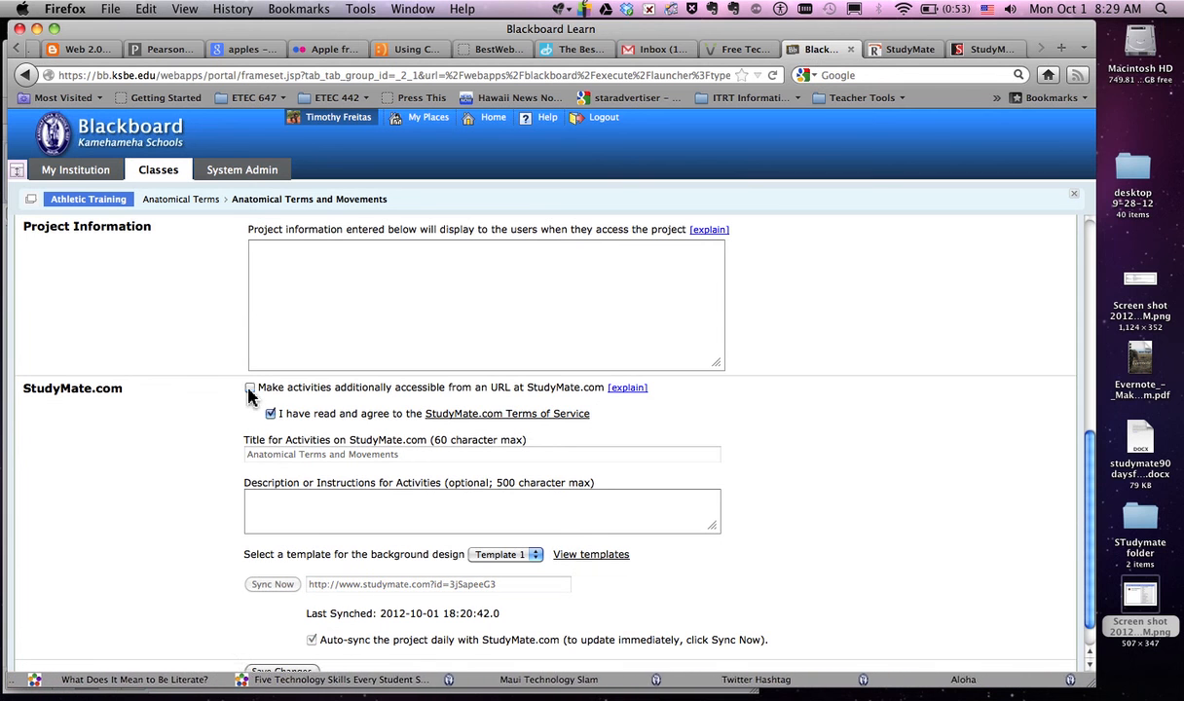
{"action": "left_click", "coordinate": [271, 415]}
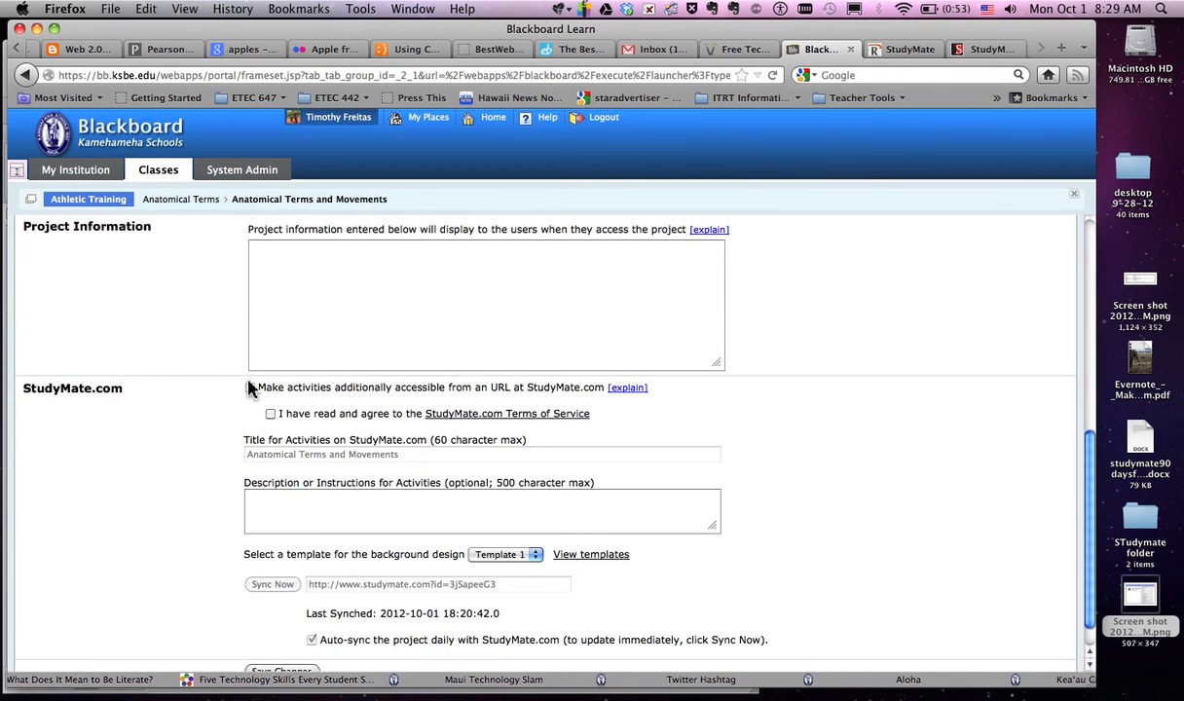
{"action": "left_click", "coordinate": [251, 389]}
{"action": "left_click", "coordinate": [271, 415]}
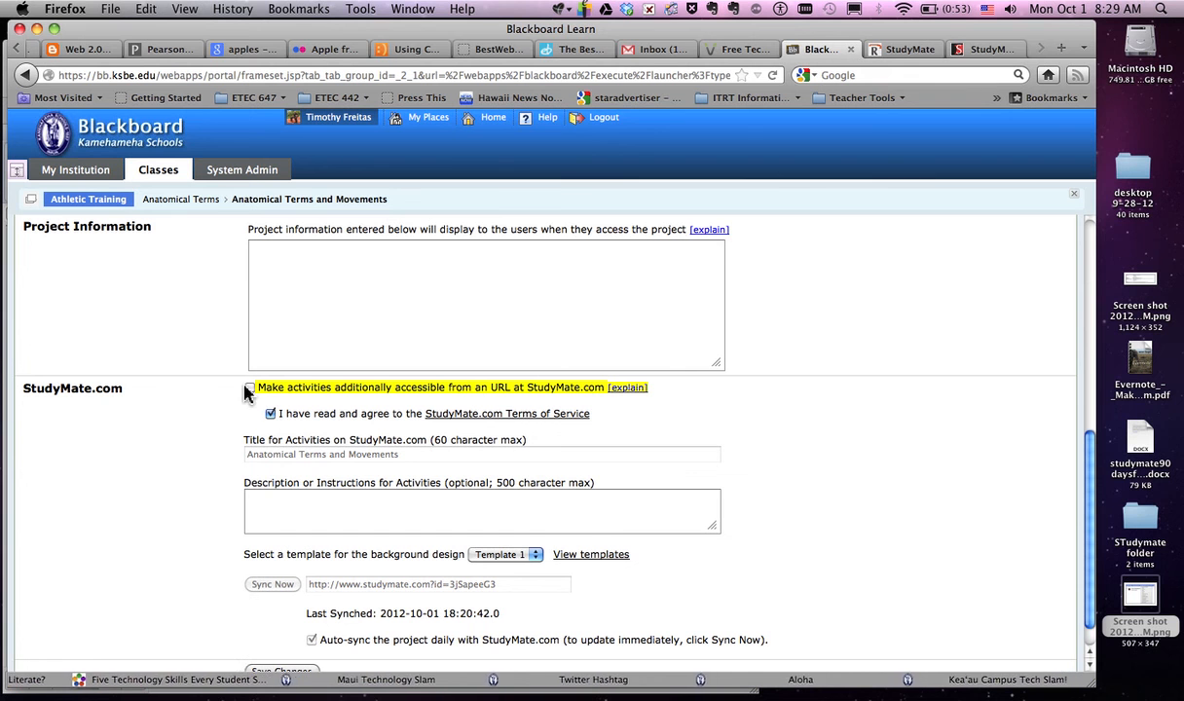
{"action": "left_click", "coordinate": [249, 389]}
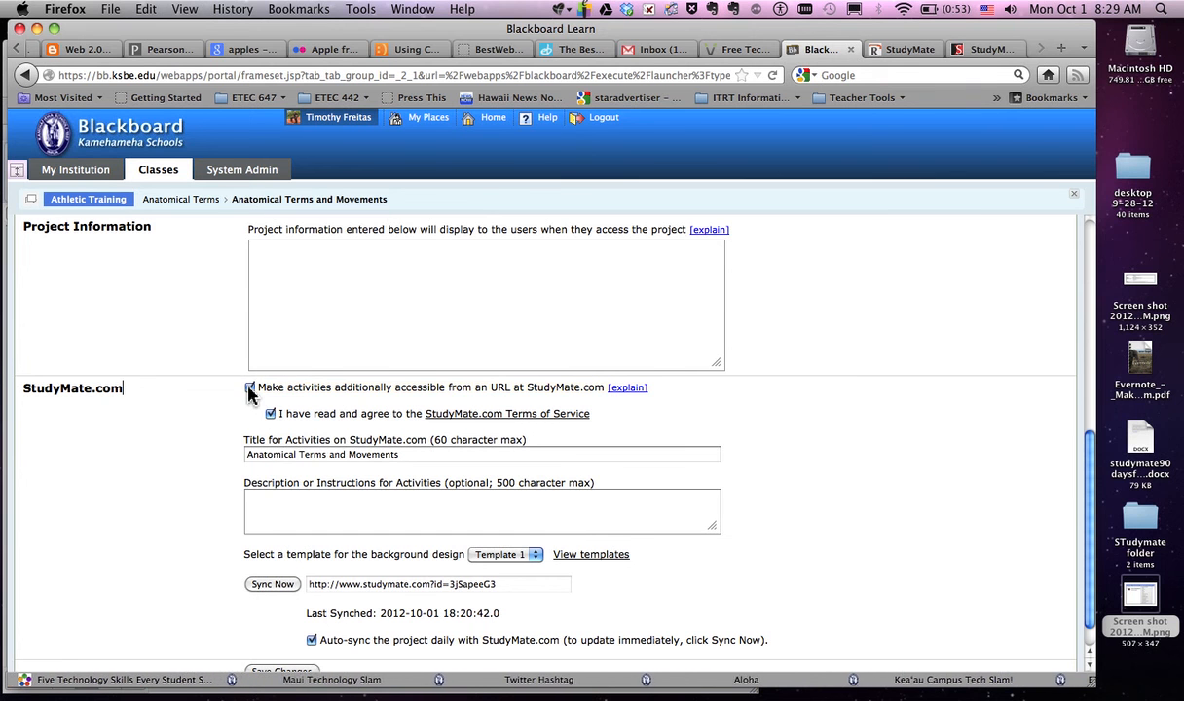
Step: Try to save the project settings, and disable grading in the Grading section
{"action": "scroll", "coordinate": [623, 467], "scroll_direction": "down", "scroll_amount": 1}
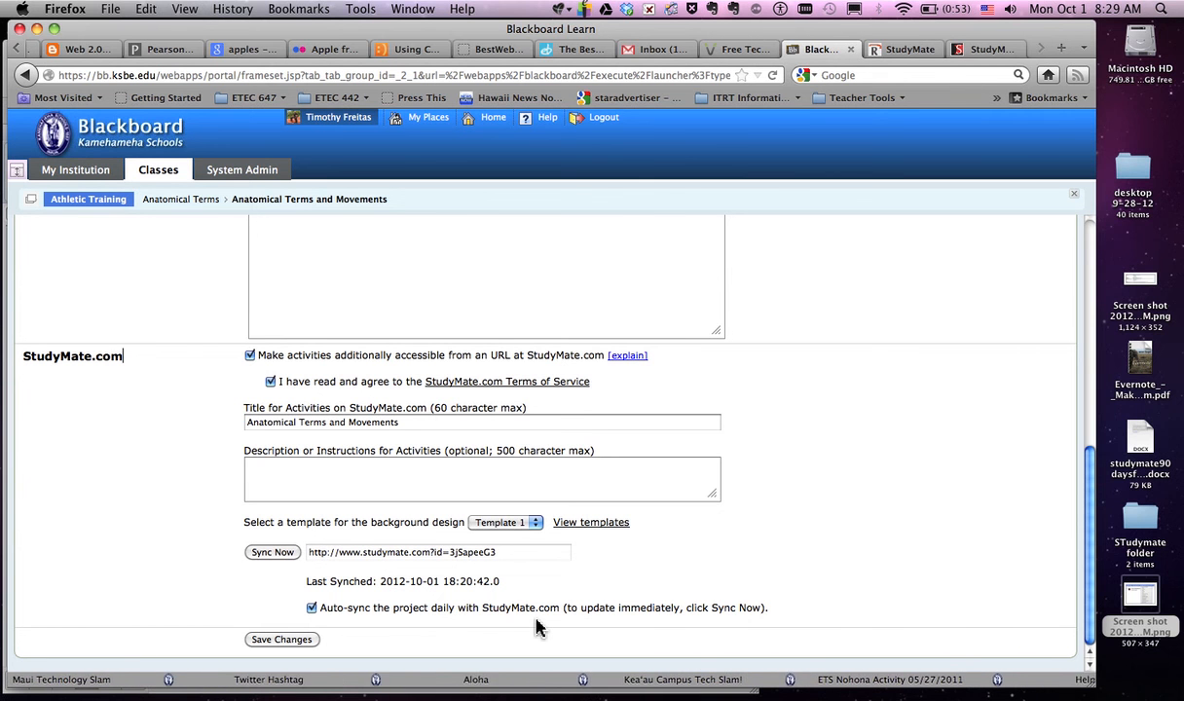
{"action": "left_click", "coordinate": [251, 642]}
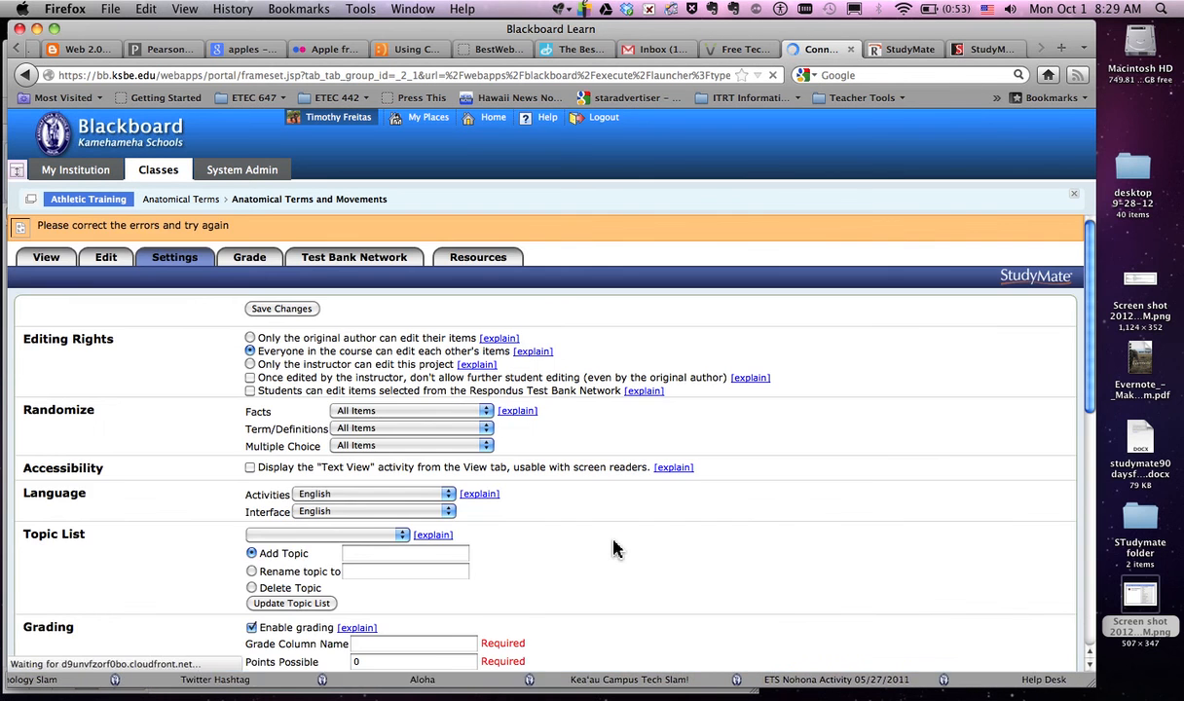
{"action": "scroll", "coordinate": [615, 545], "scroll_direction": "down", "scroll_amount": 3}
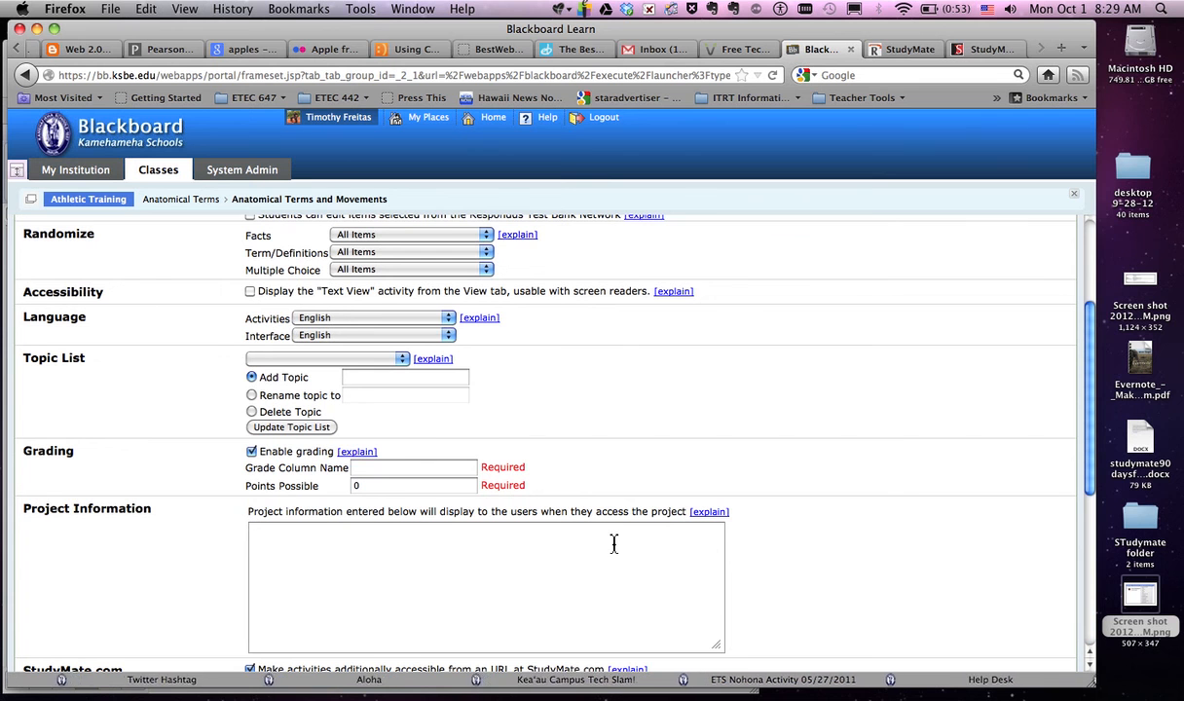
{"action": "left_click", "coordinate": [251, 453]}
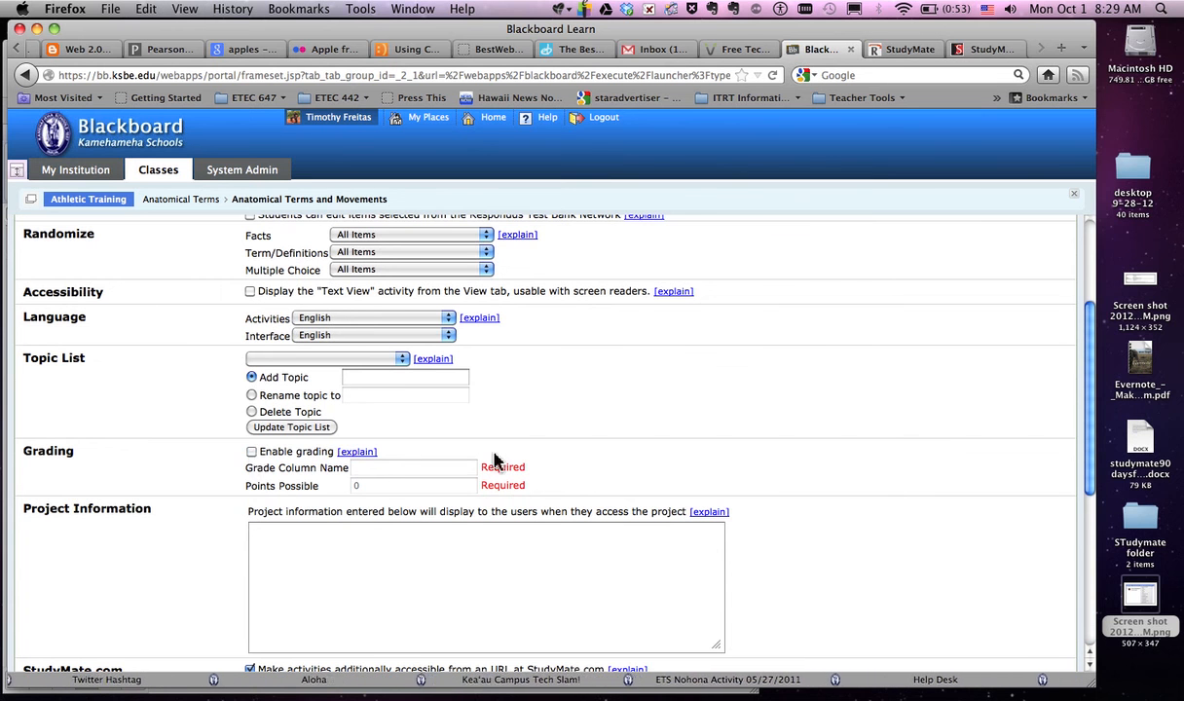
Step: Open the project's Grading & Statistics page and examine the students' grades, activities viewed and items added or edited
{"action": "left_click", "coordinate": [252, 255]}
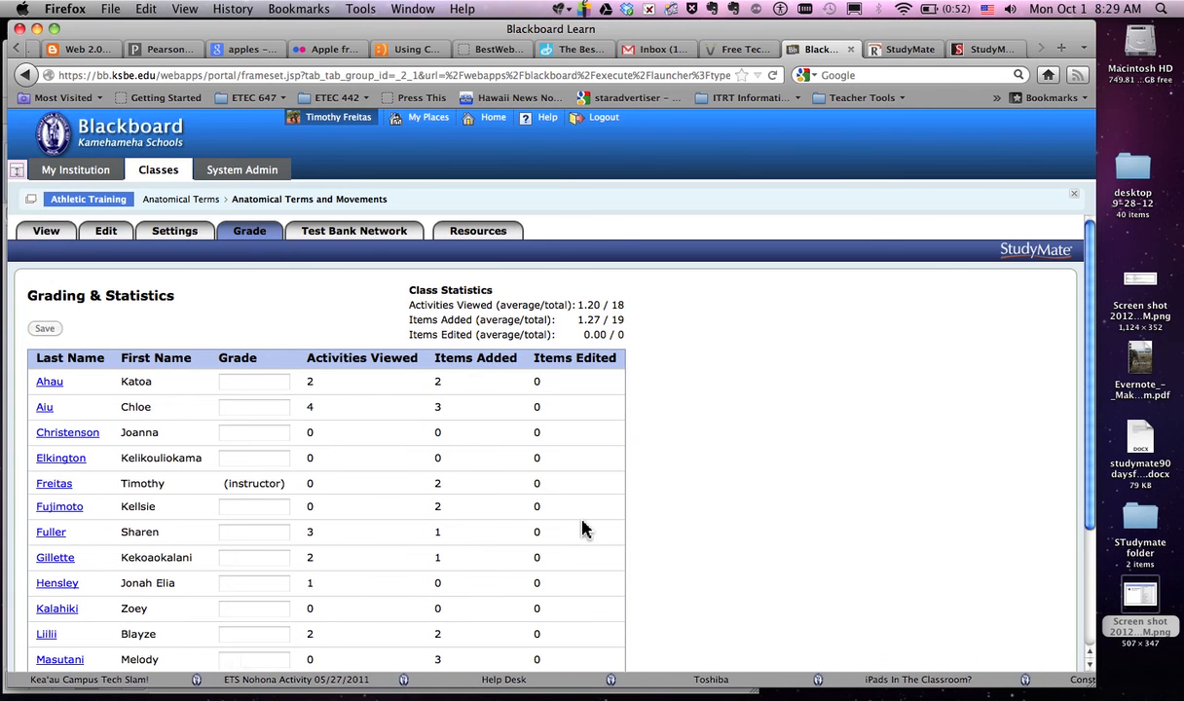
{"action": "scroll", "coordinate": [582, 529], "scroll_direction": "down", "scroll_amount": 2}
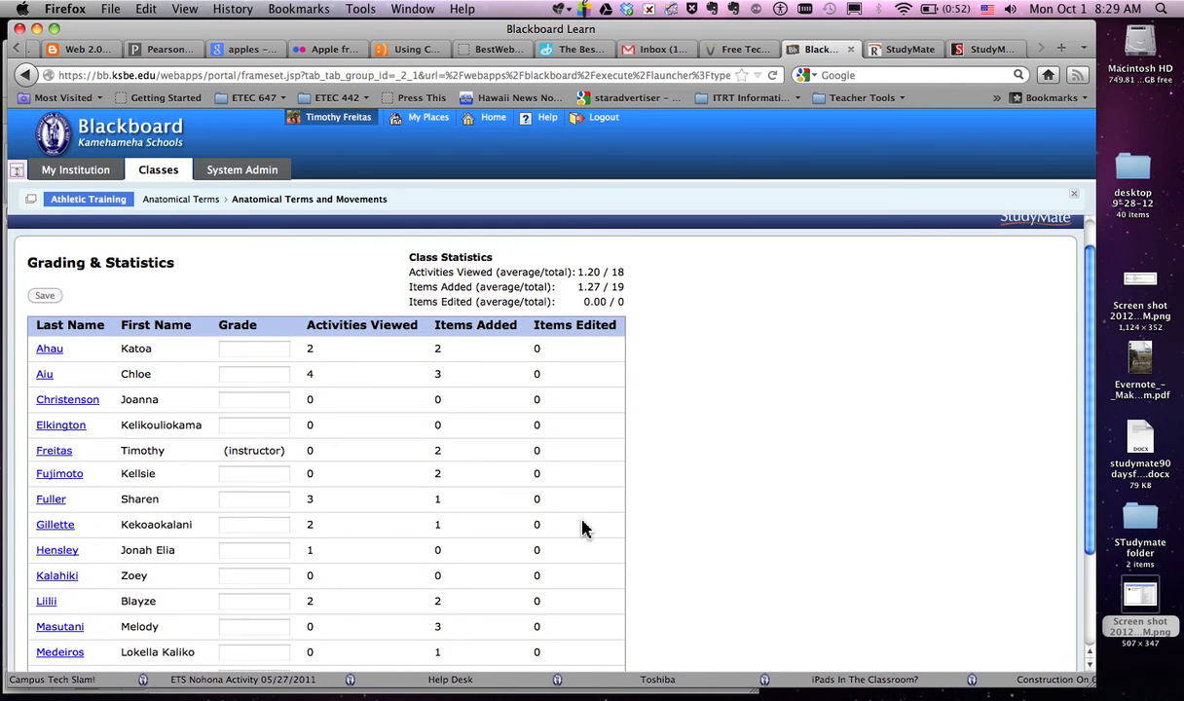
{"action": "scroll", "coordinate": [582, 529], "scroll_direction": "up", "scroll_amount": 2}
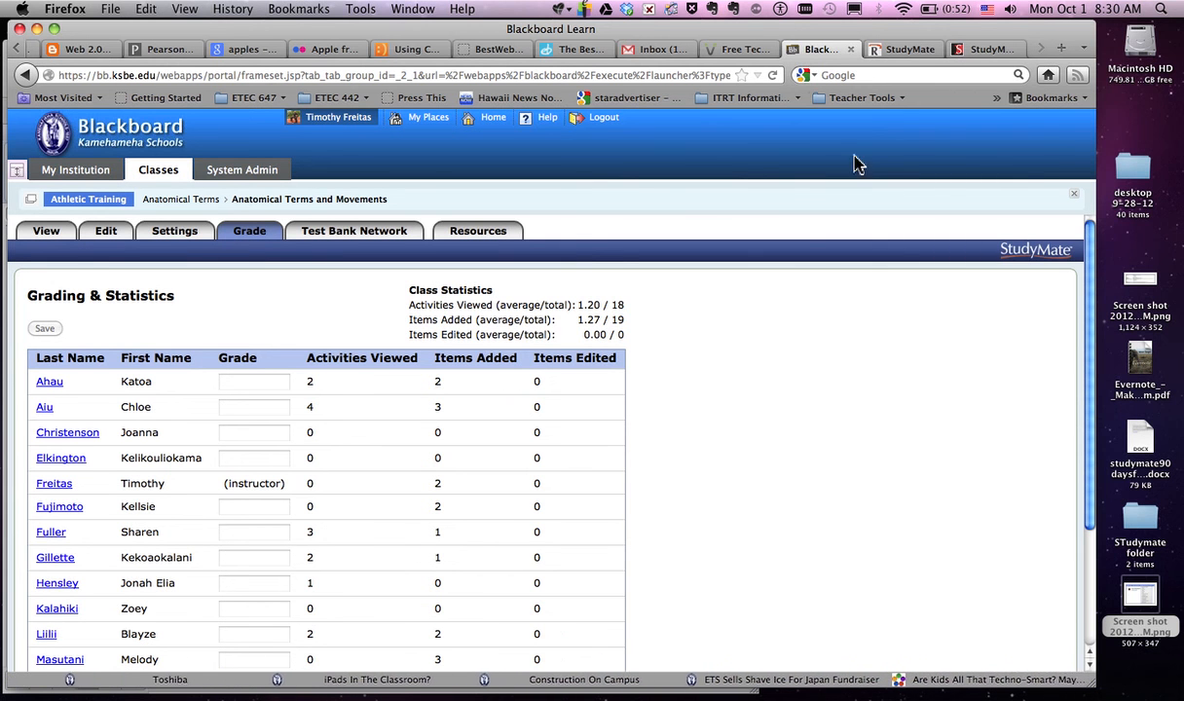
Step: Bring up the StudyMate product page on the Respondus website
{"action": "left_click", "coordinate": [898, 49]}
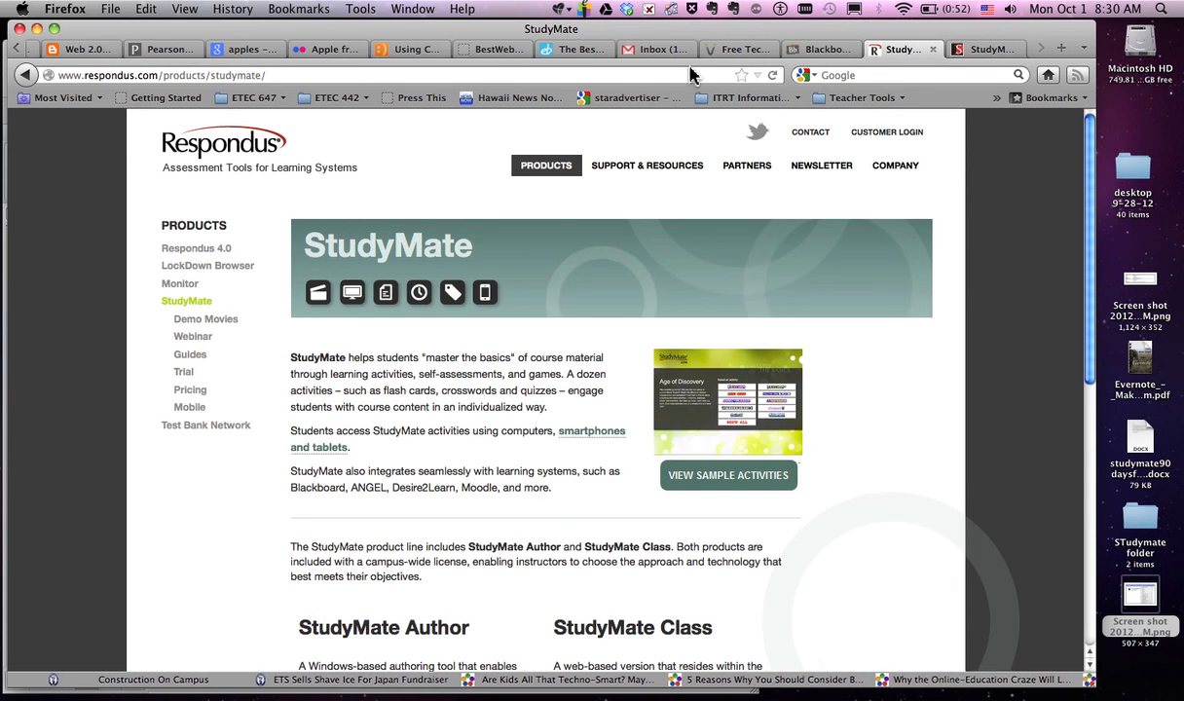
{"action": "mouse_move", "coordinate": [704, 684]}
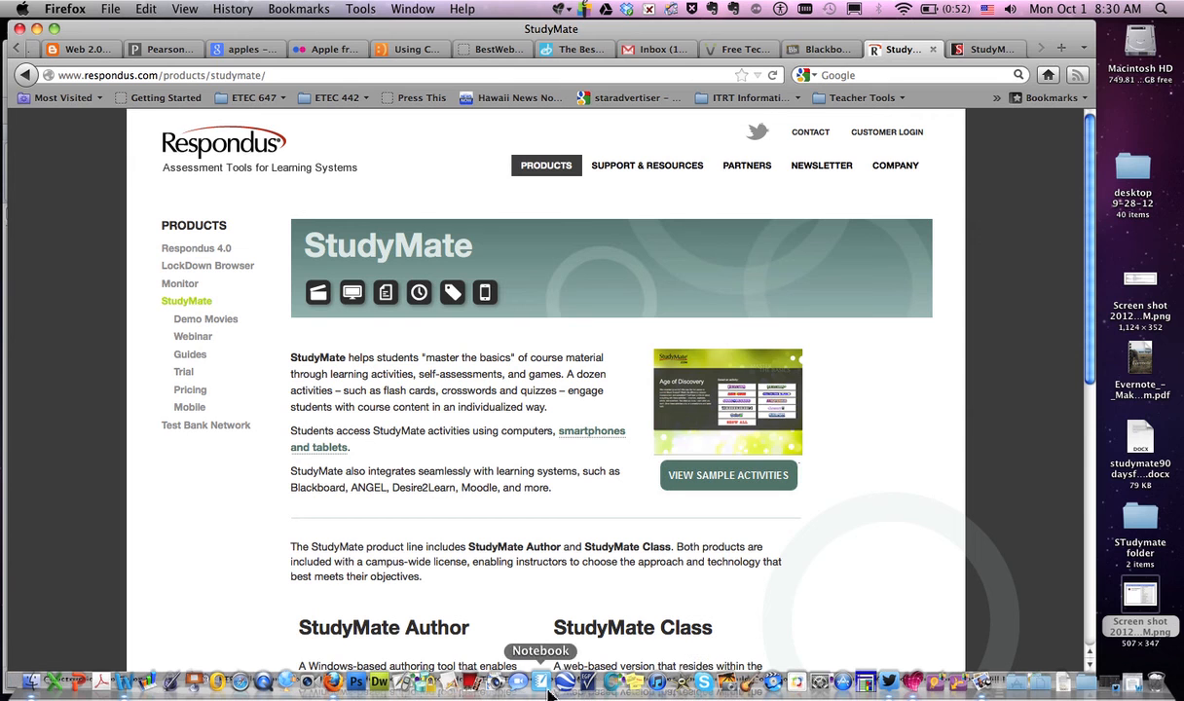